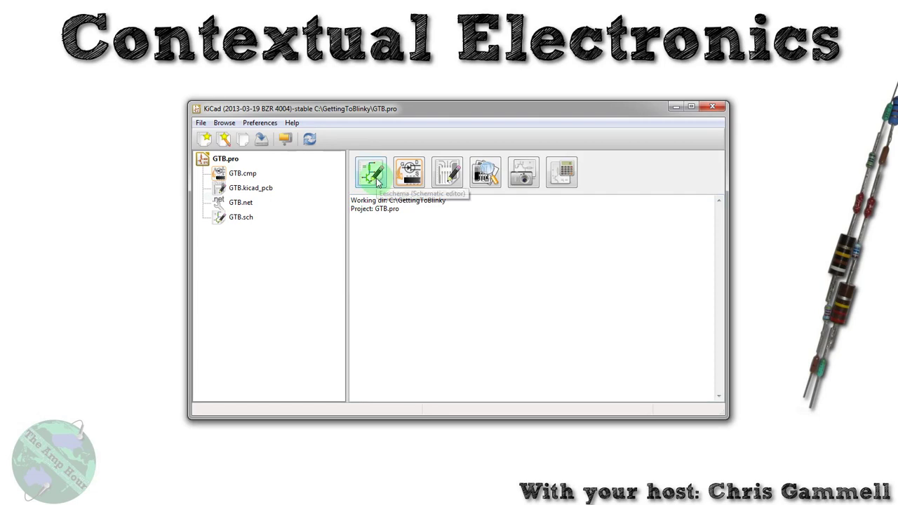
Step: Open the board in Pcbnew and make the B.Cu back copper layer visible
left_click(447, 178)
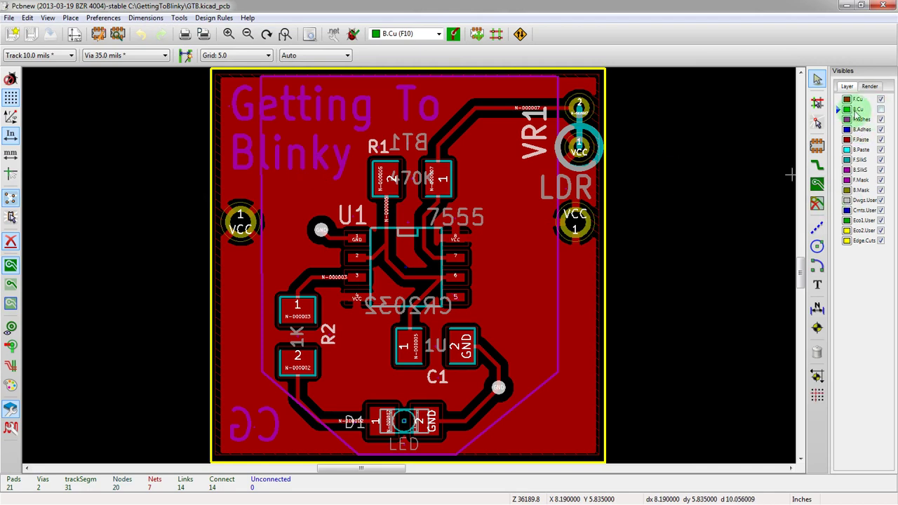
left_click(882, 109)
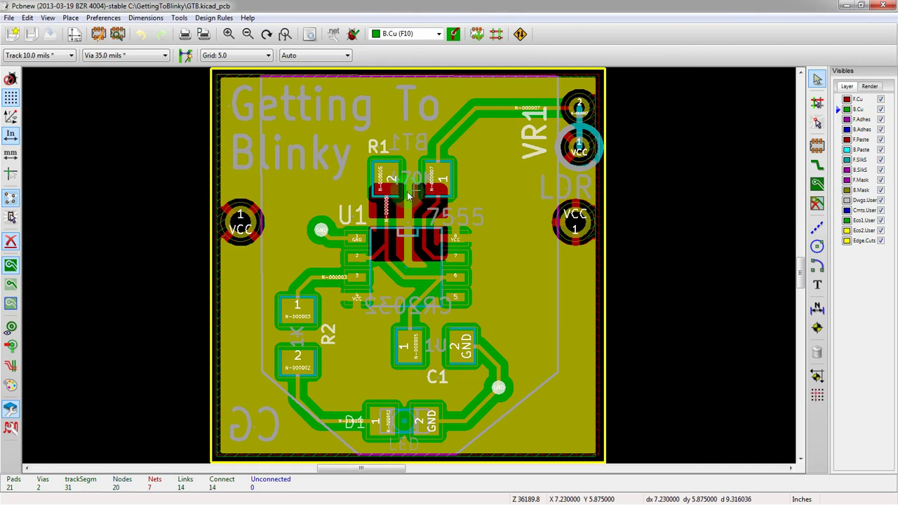
scroll(424, 208, "up", 1)
scroll(410, 269, "up", 1)
scroll(410, 268, "down", 2)
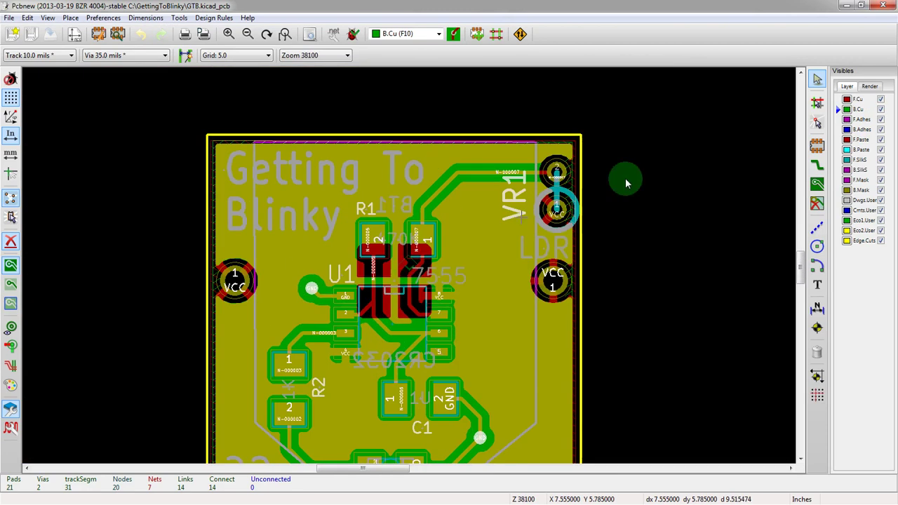
Step: Toggle Pads Back visibility in the Render tab and zoom around the board
left_click(870, 86)
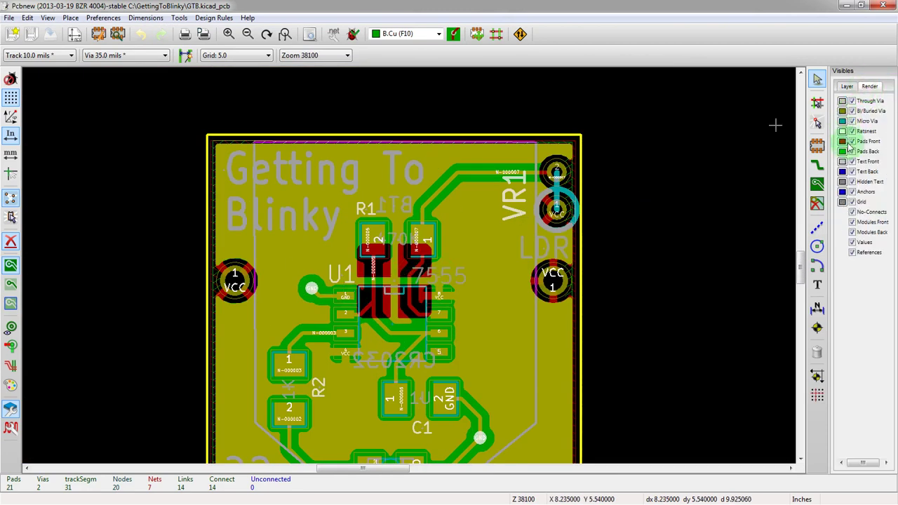
left_click(852, 152)
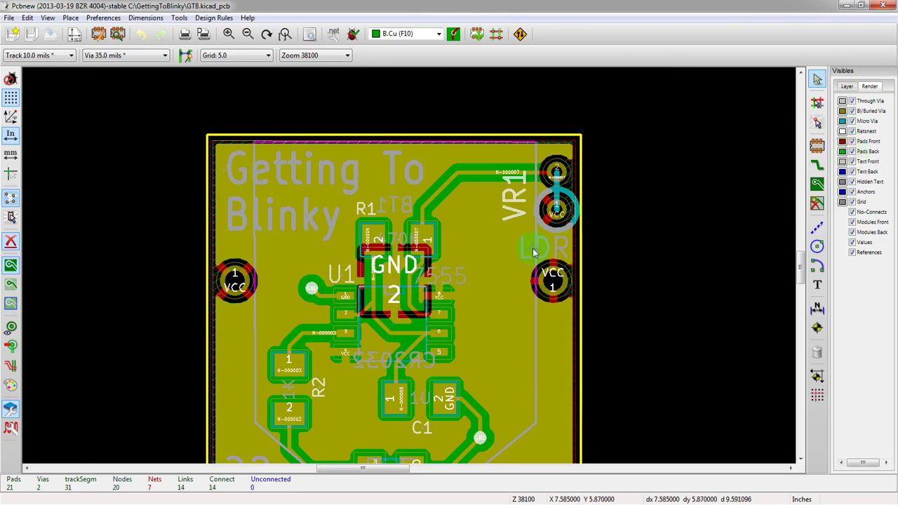
scroll(411, 269, "down", 1)
scroll(411, 269, "up", 2)
scroll(409, 265, "down", 2)
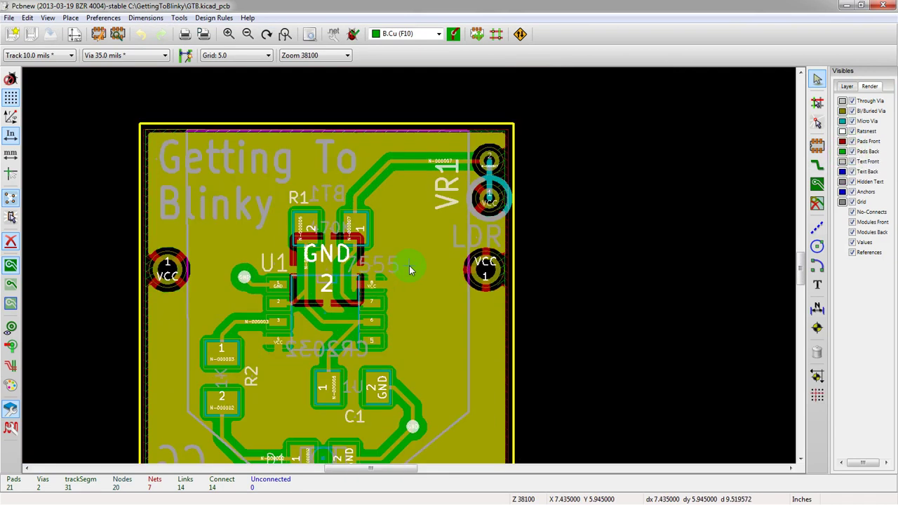
scroll(409, 265, "up", 1)
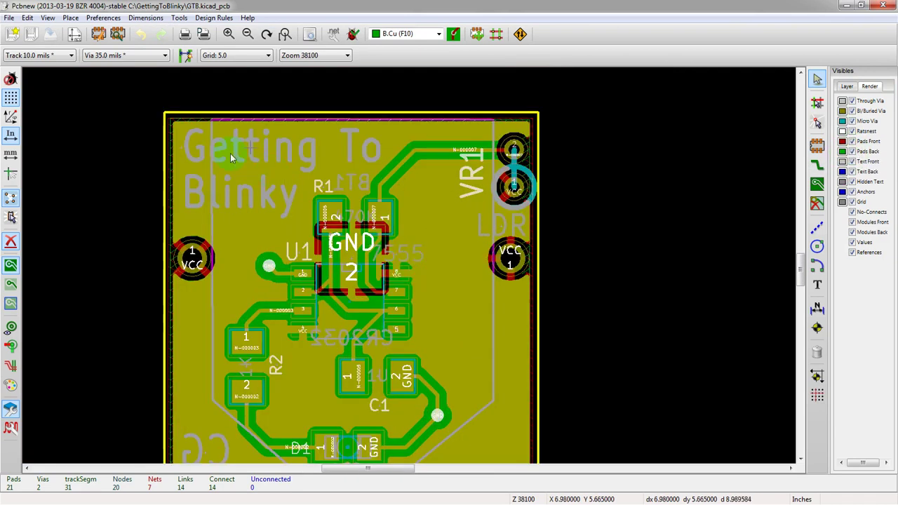
scroll(270, 325, "down", 1)
scroll(410, 270, "up", 1)
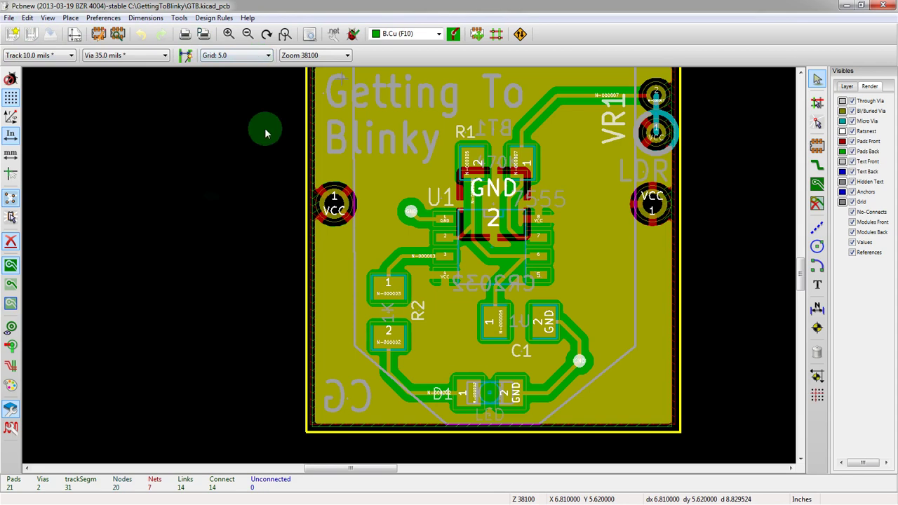
scroll(321, 222, "down", 2)
scroll(409, 265, "up", 1)
scroll(409, 266, "down", 1)
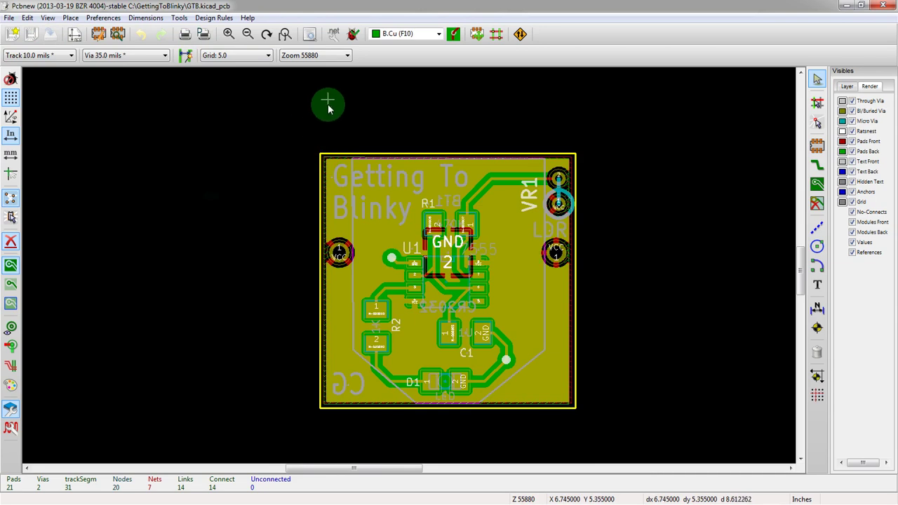
Step: Bring up the Gerber plot settings and browse for an output directory
left_click(203, 35)
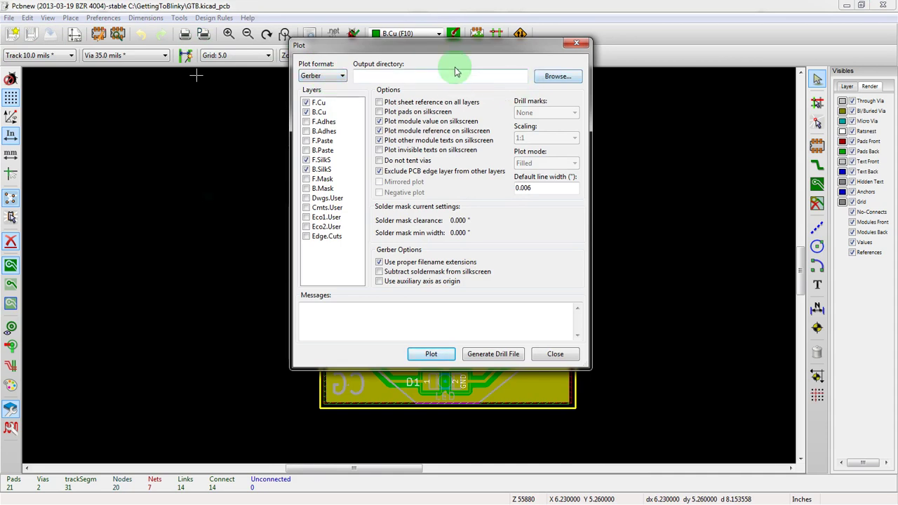
left_click_drag(425, 53, 433, 87)
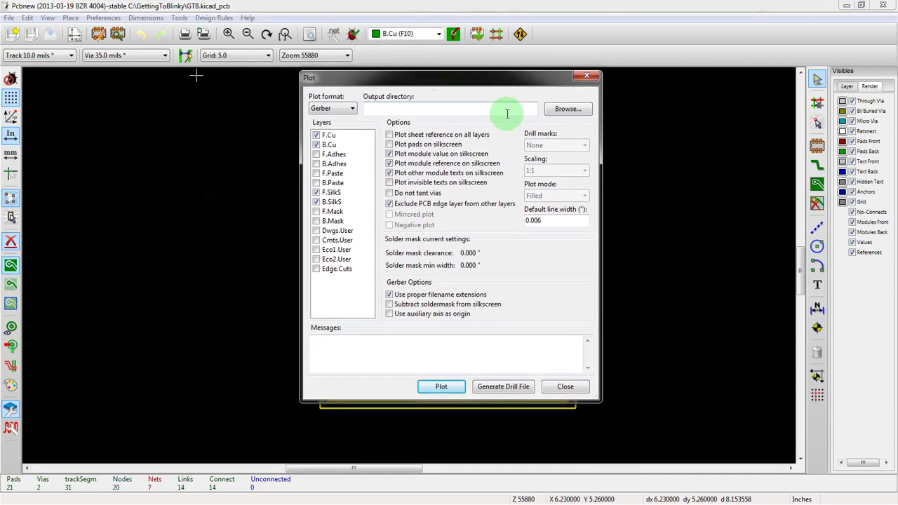
left_click(568, 109)
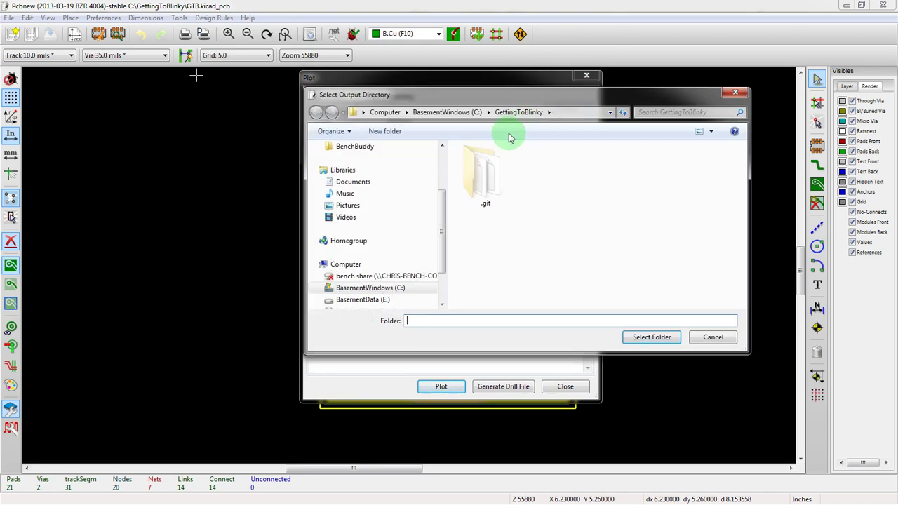
left_click(571, 113)
left_click(652, 337)
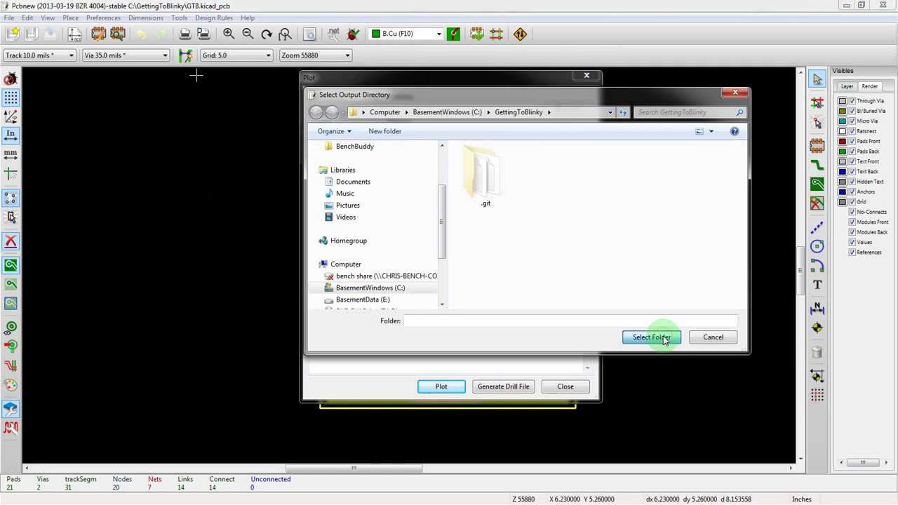
Step: Create a folder named Gerber in GettingToBlinky and select it as output directory
right_click(538, 250)
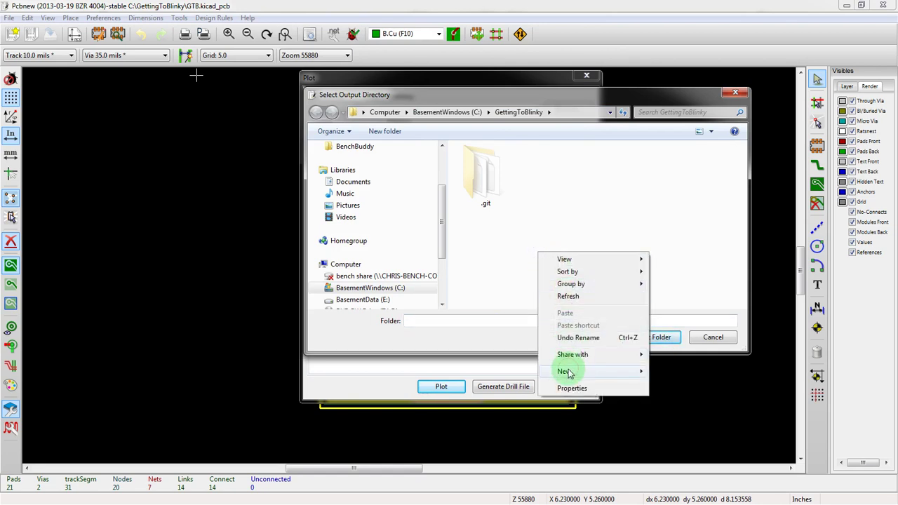
mouse_move(570, 372)
left_click(674, 209)
type("Gerber")
key("Return")
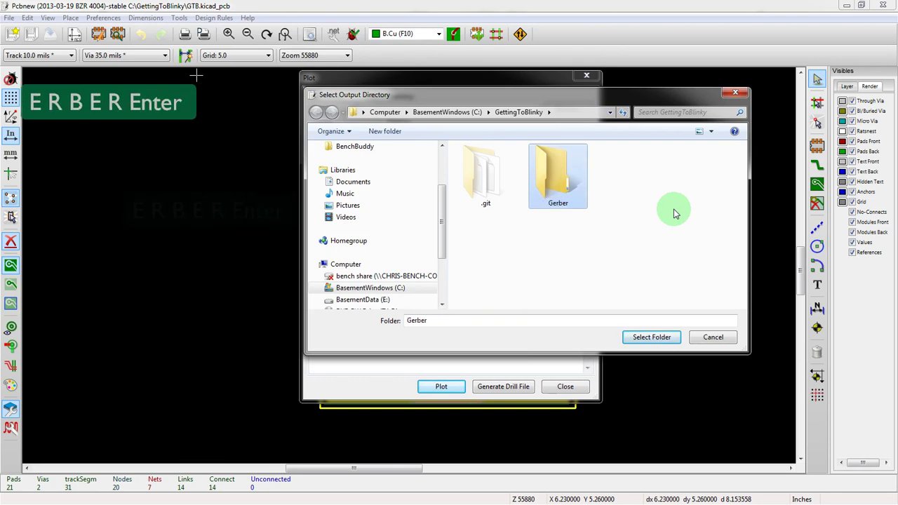
key("Return")
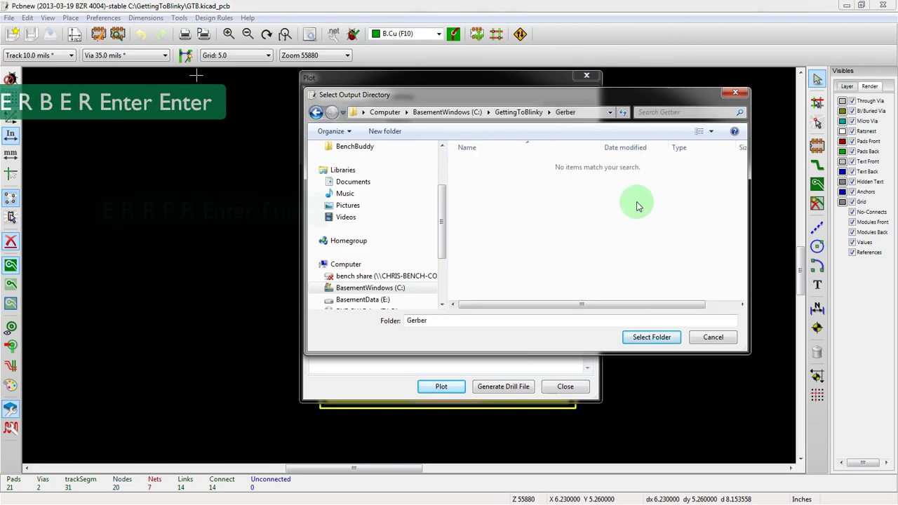
left_click(640, 343)
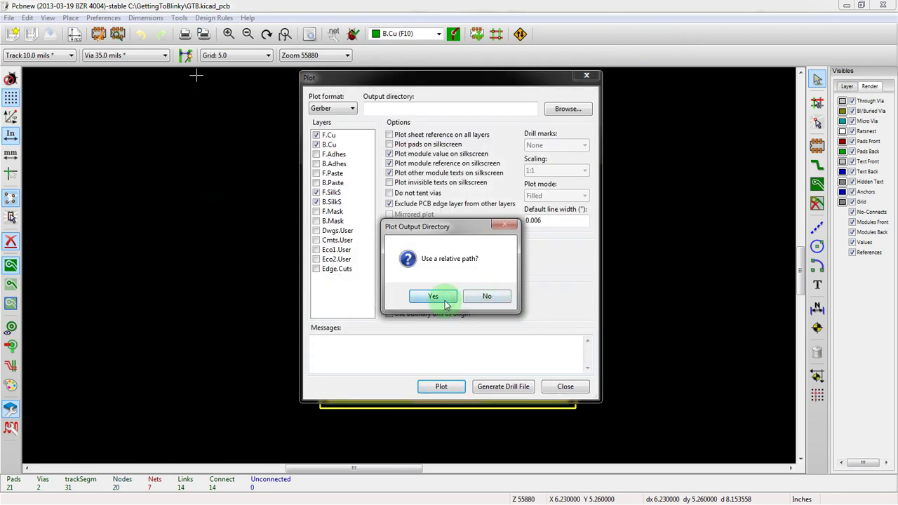
Step: Accept the relative Gerber path, keep Gerber format, and add F.Mask, B.Mask and Edge.Cuts layers
left_click(442, 298)
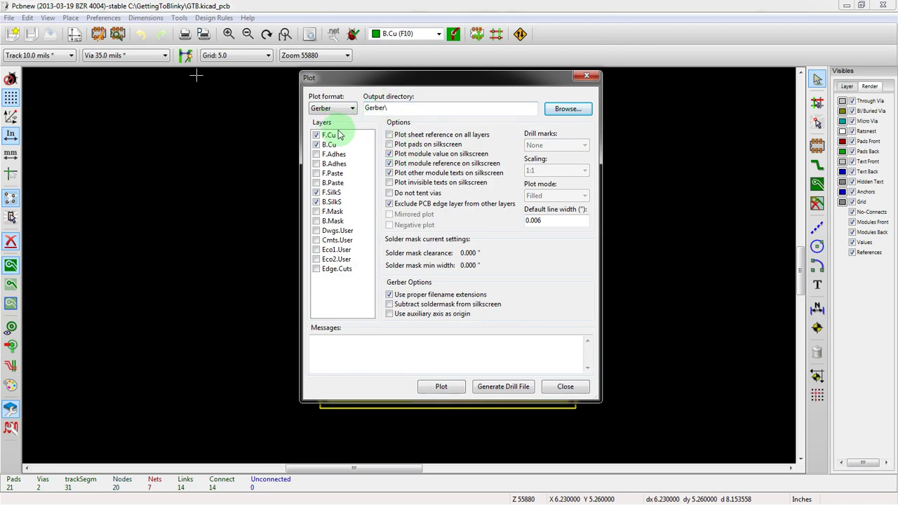
left_click(337, 109)
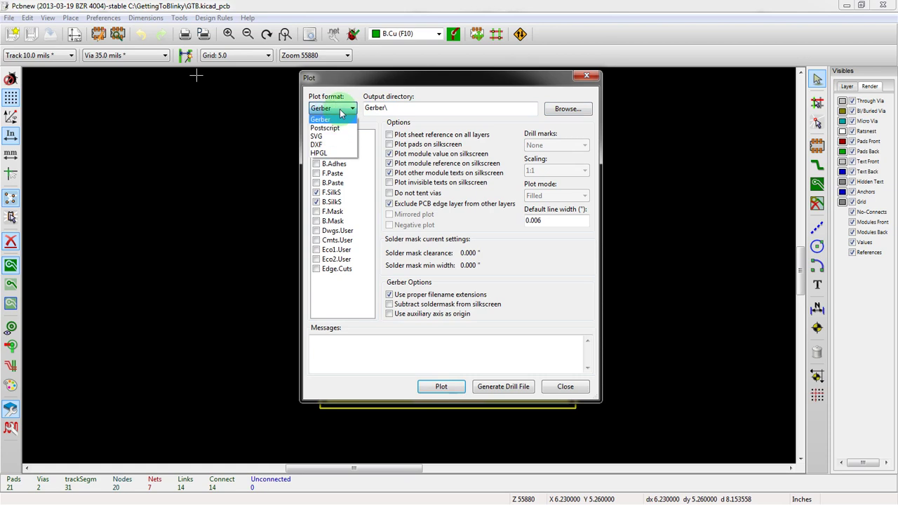
left_click(335, 119)
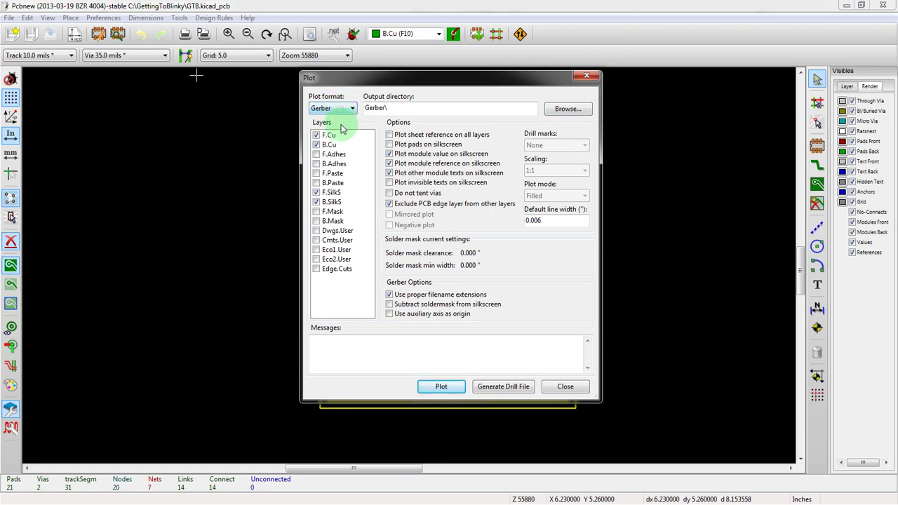
left_click(316, 211)
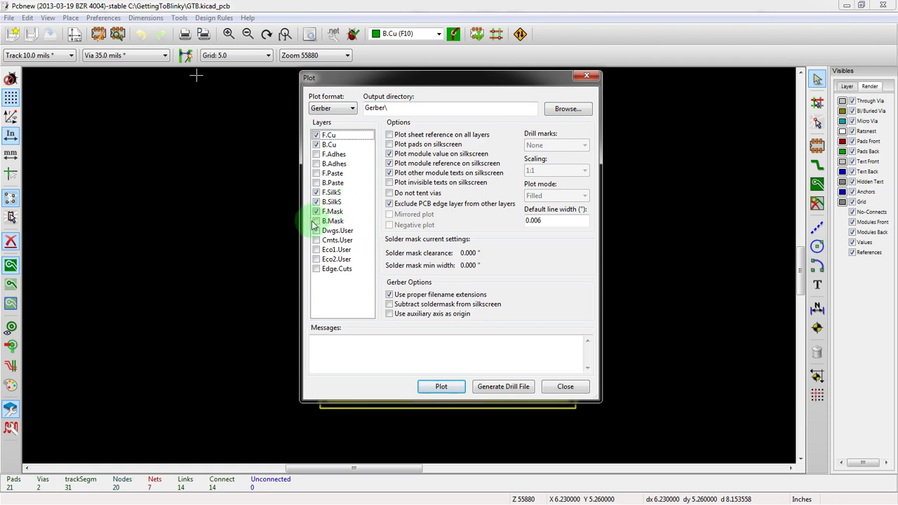
left_click(316, 221)
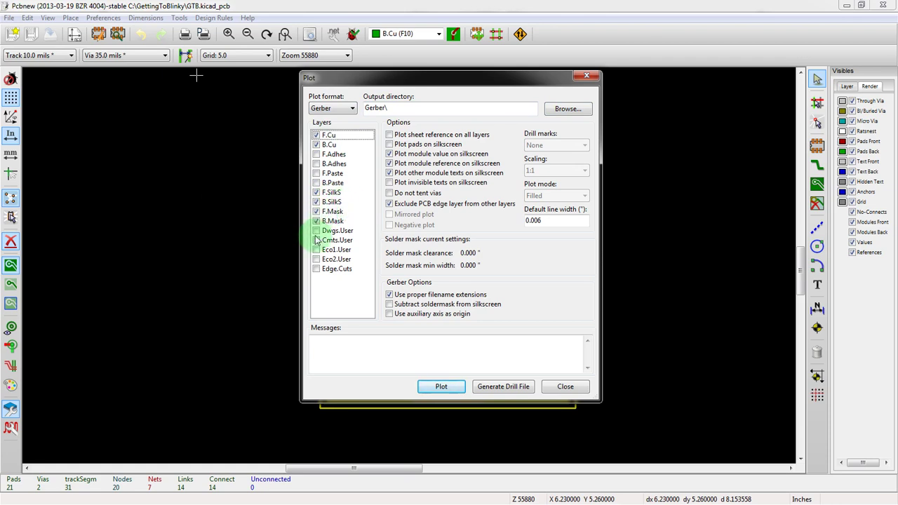
left_click(325, 271)
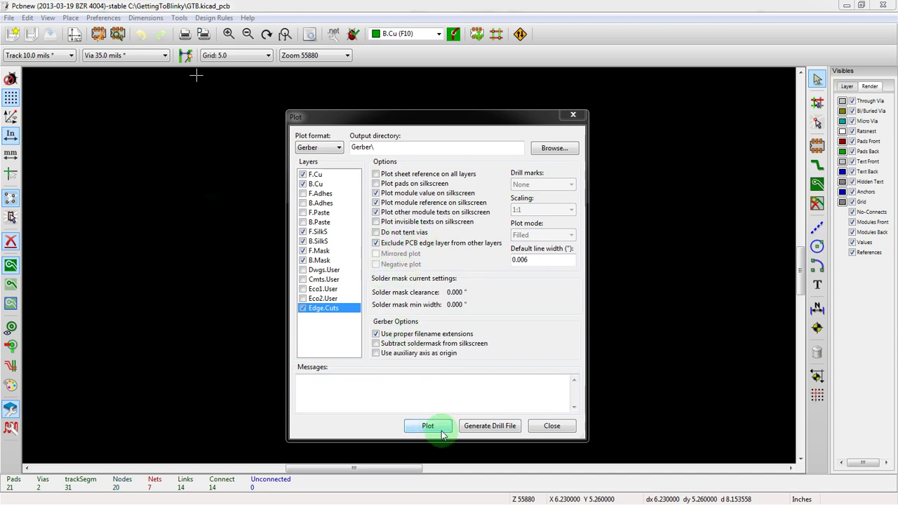
Step: Close the plot settings, run DRC with no problems reported, and close the DRC dialog
left_click(553, 426)
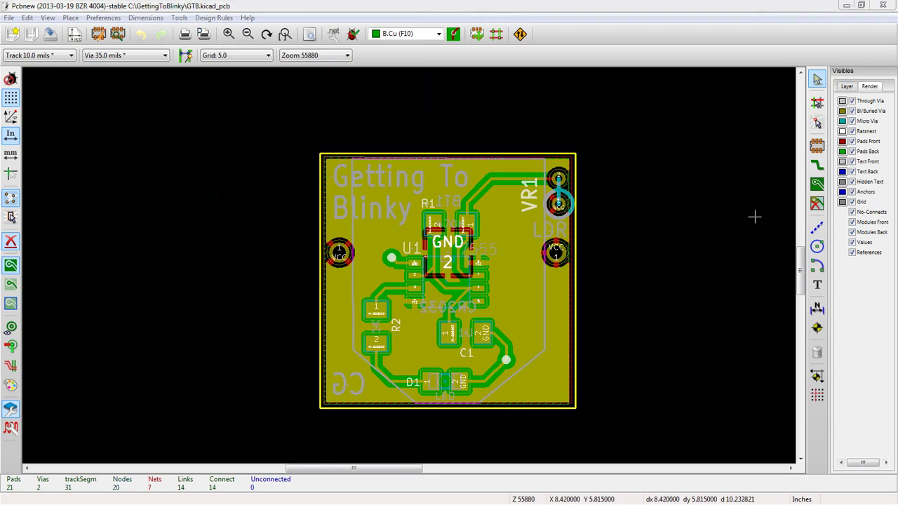
left_click(351, 35)
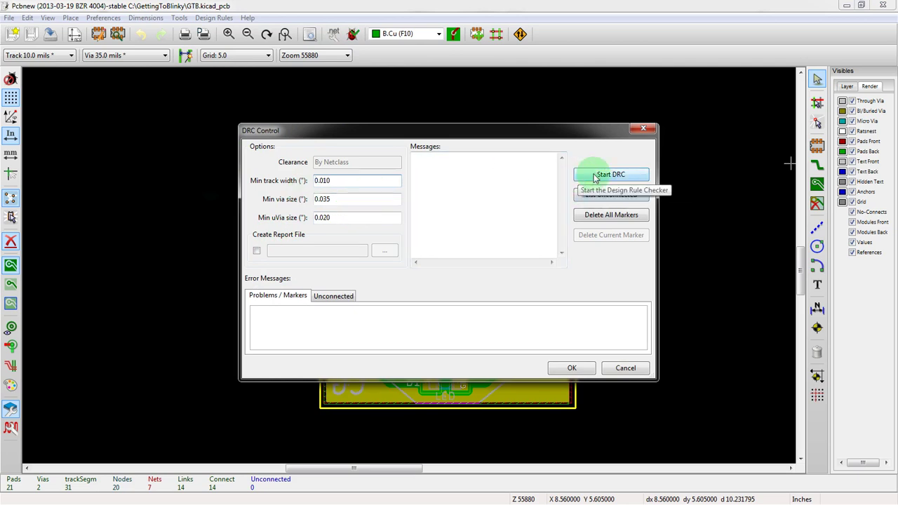
left_click(610, 177)
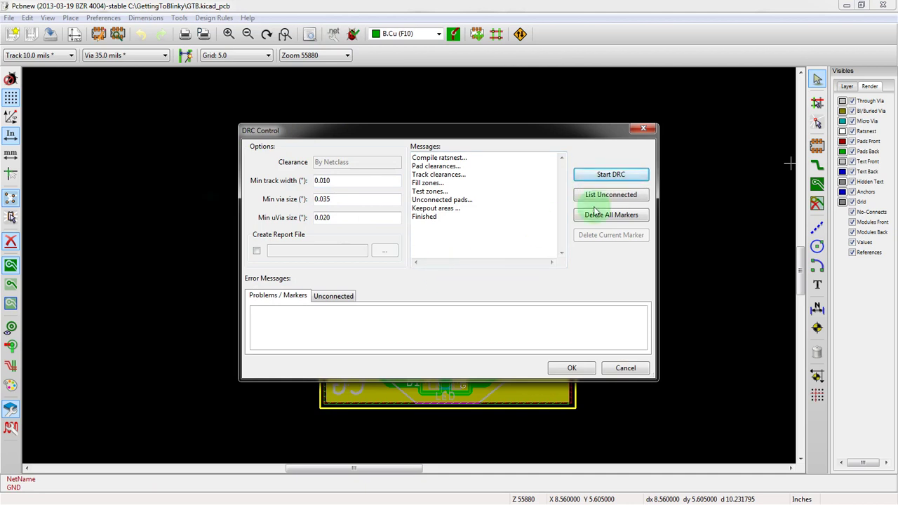
left_click(647, 132)
scroll(503, 242, "up", 2)
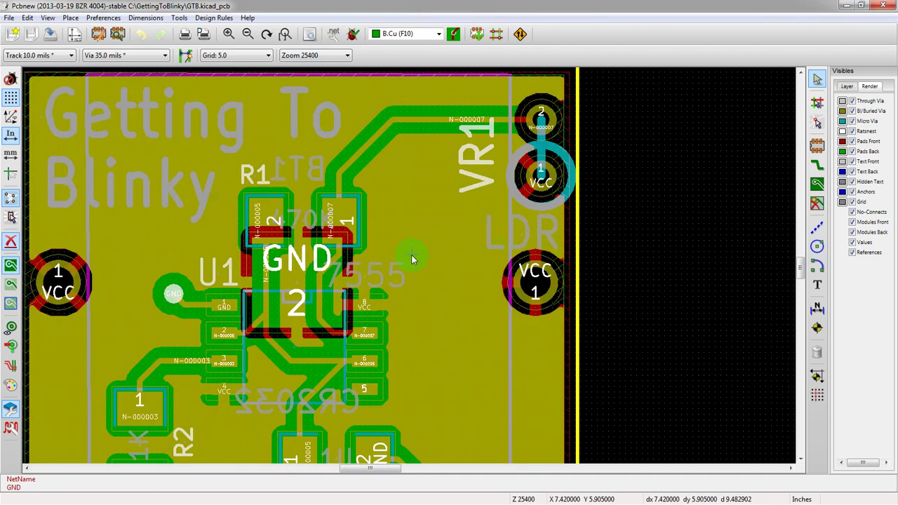
scroll(412, 254, "up", 1)
scroll(410, 255, "down", 2)
scroll(408, 256, "up", 2)
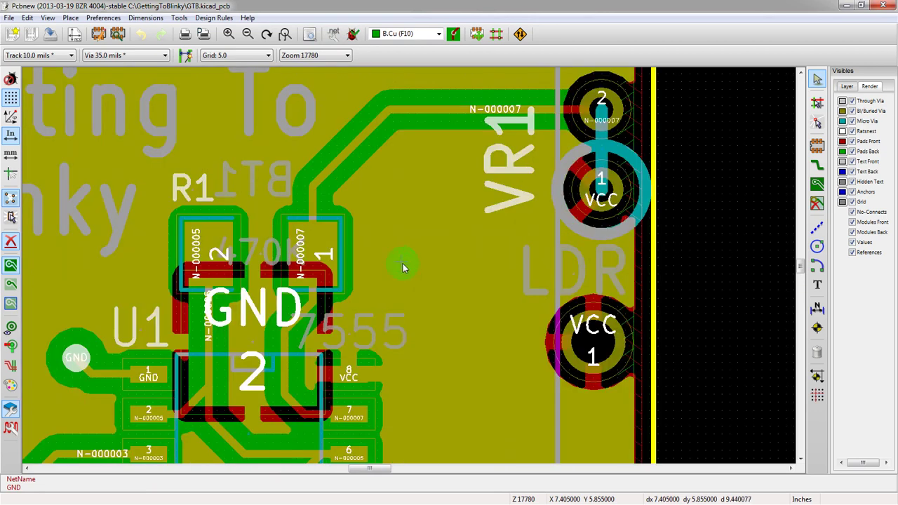
scroll(411, 271, "down", 3)
scroll(410, 270, "up", 1)
scroll(346, 264, "up", 1)
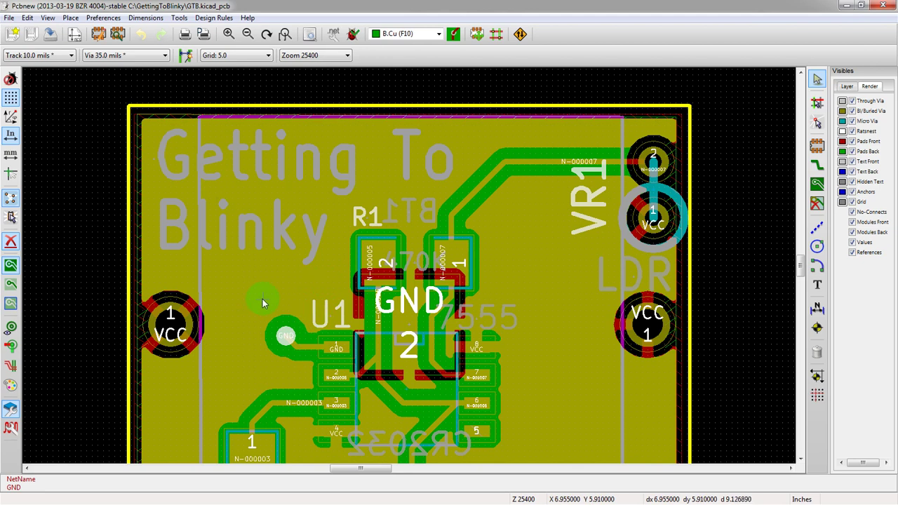
scroll(263, 303, "down", 2)
scroll(410, 270, "up", 2)
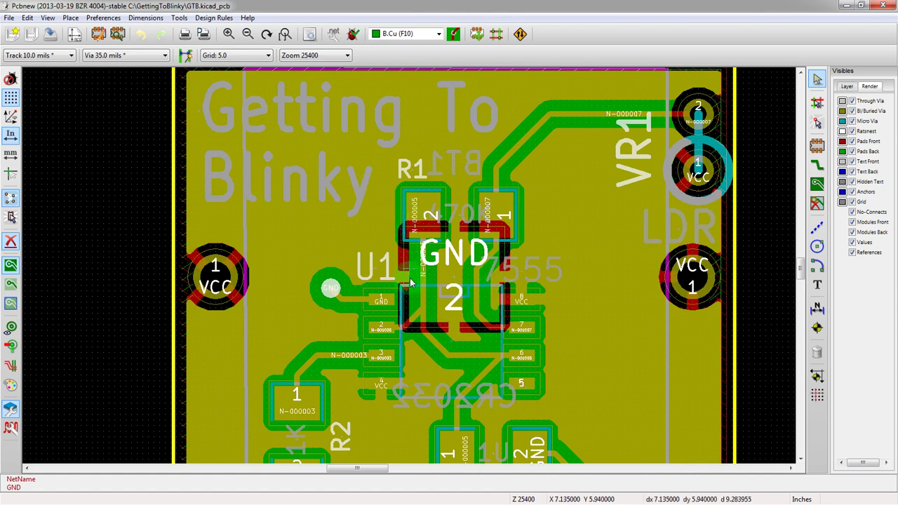
scroll(420, 269, "up", 1)
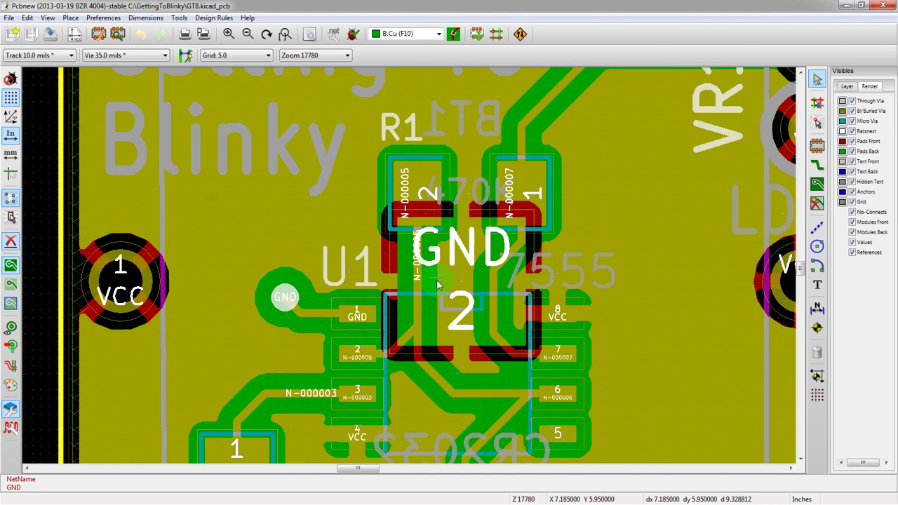
scroll(421, 272, "down", 1)
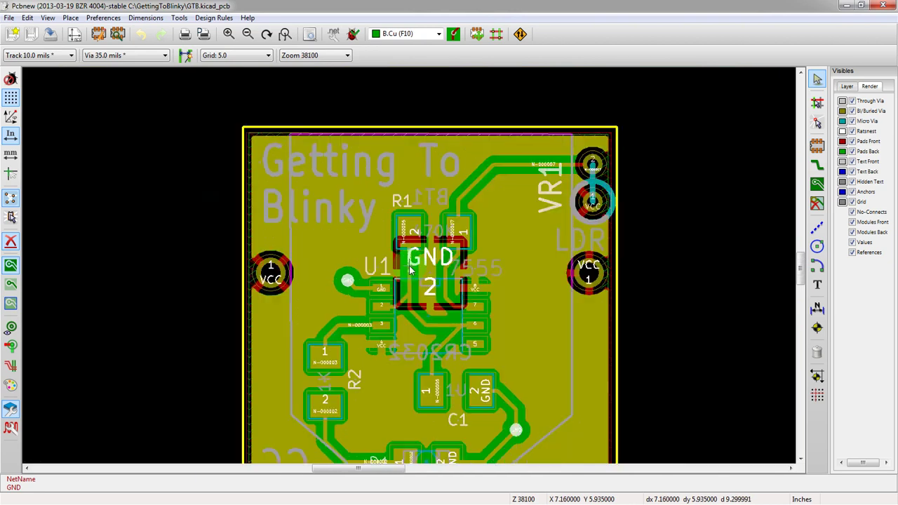
scroll(400, 263, "up", 1)
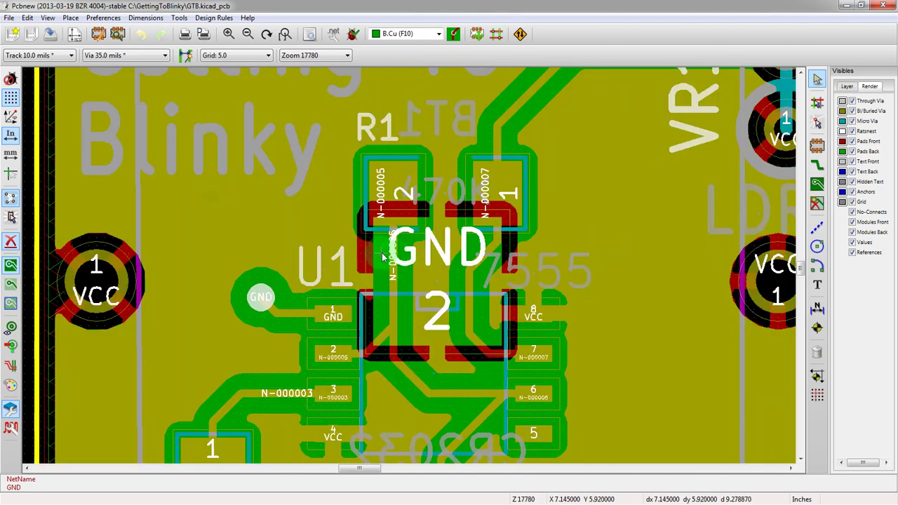
Step: Start and cancel a track at the U1 GND pad, then make F.Cu the working layer
left_click(393, 247)
key("Escape")
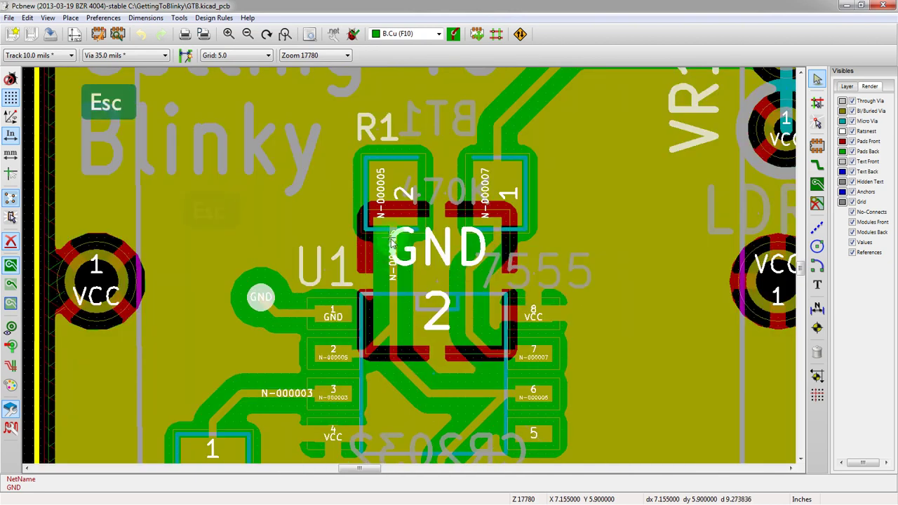
key("x")
key("Escape")
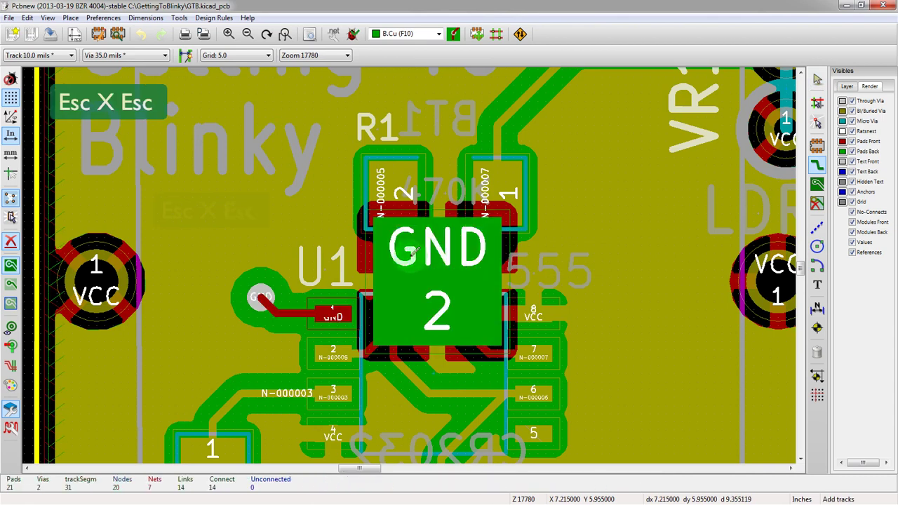
key("v")
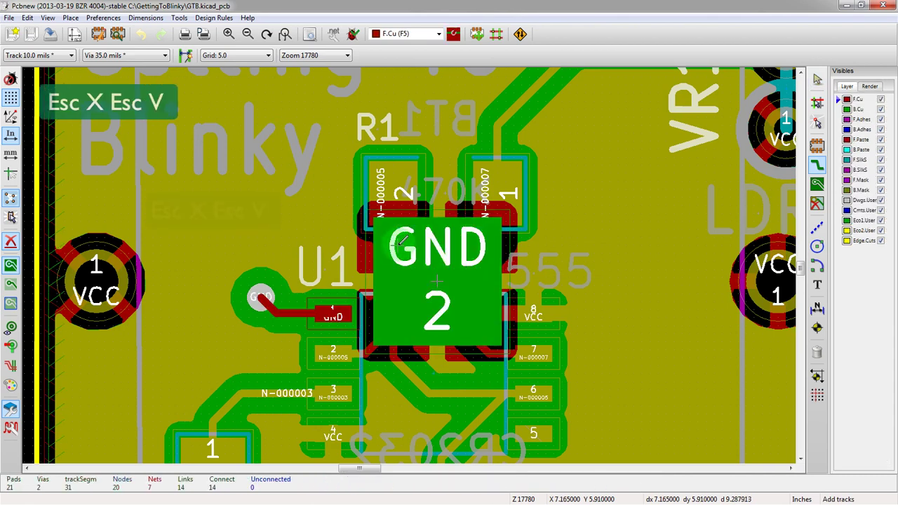
Step: Try a front-copper track on net N-000005 toward the via, then cancel it
key("x")
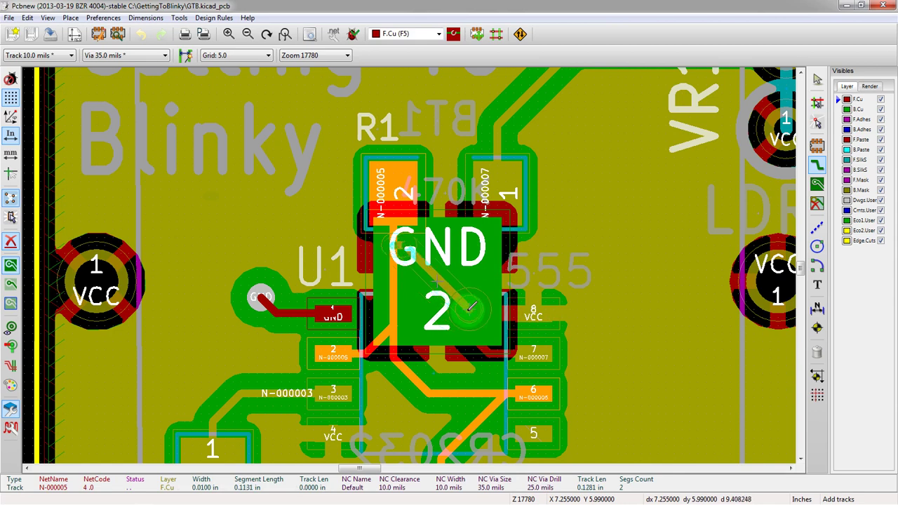
scroll(467, 309, "up", 3)
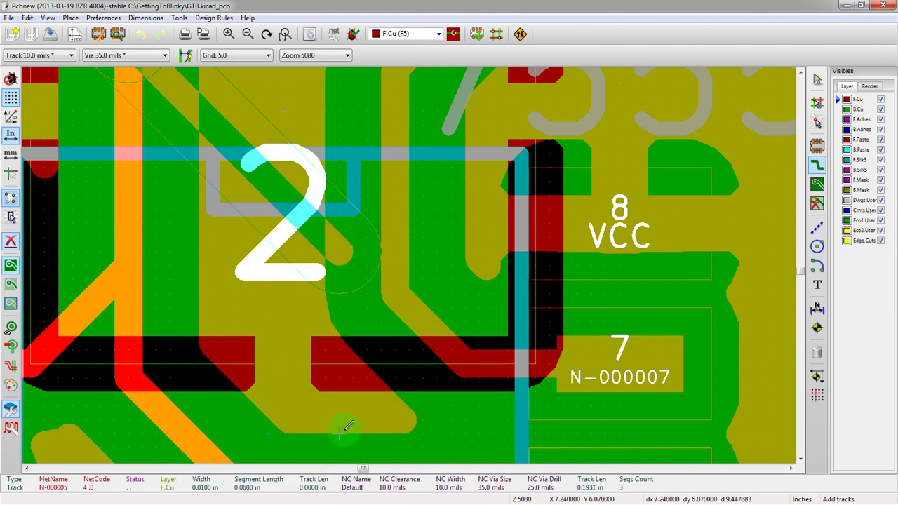
left_click(377, 435)
scroll(377, 435, "down", 1)
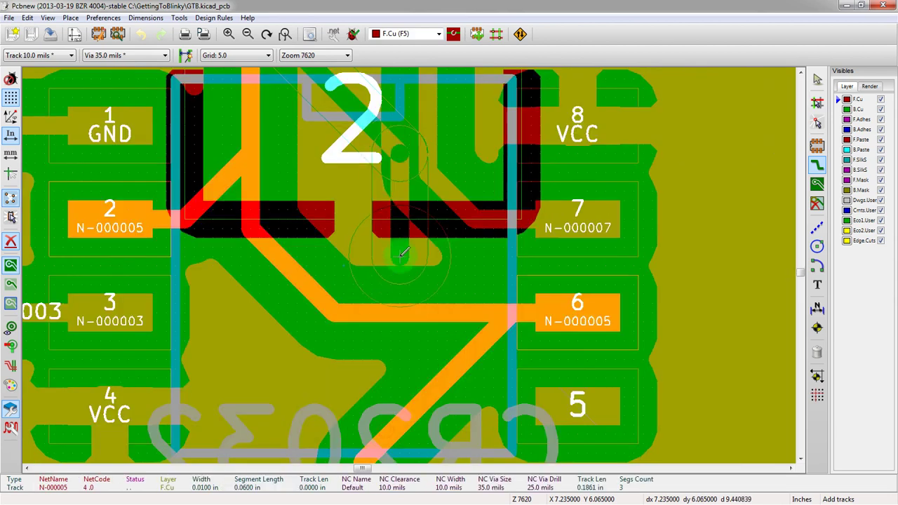
scroll(410, 188, "down", 1)
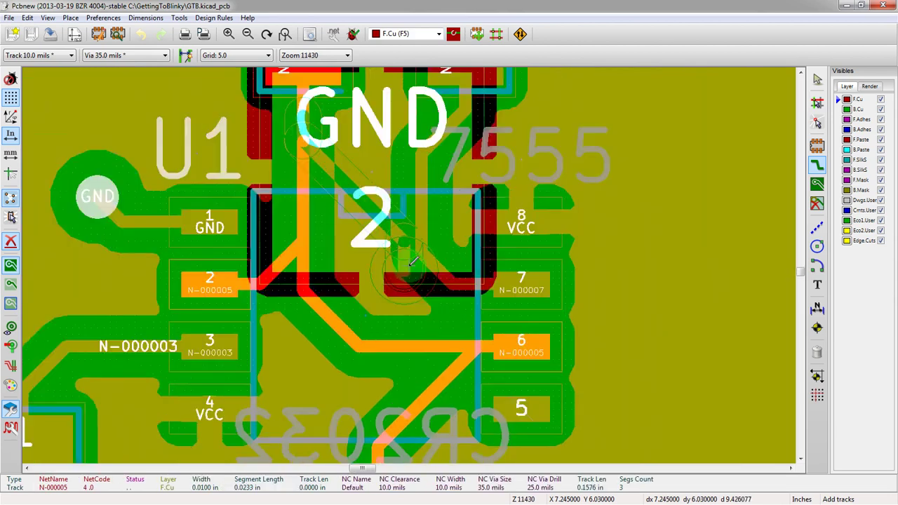
scroll(411, 188, "up", 1)
key("Escape")
scroll(402, 267, "up", 1)
scroll(402, 267, "down", 1)
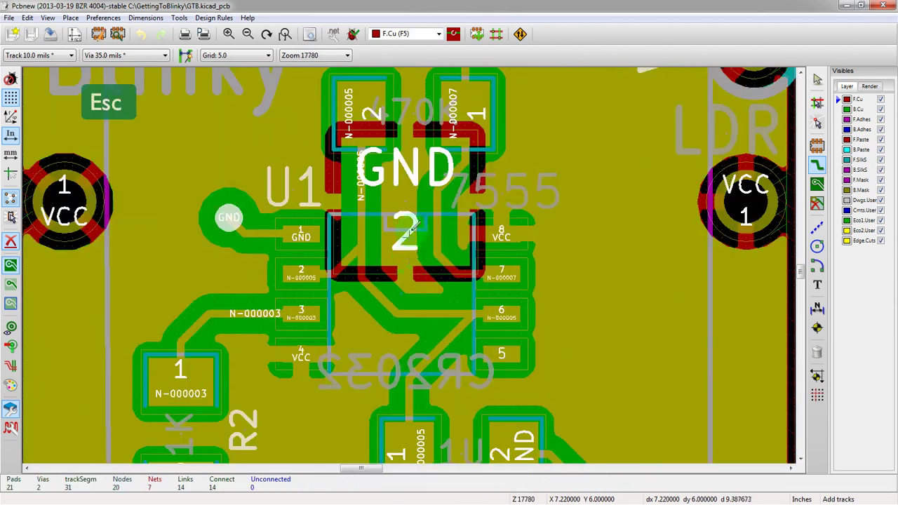
scroll(402, 267, "up", 1)
scroll(413, 266, "up", 1)
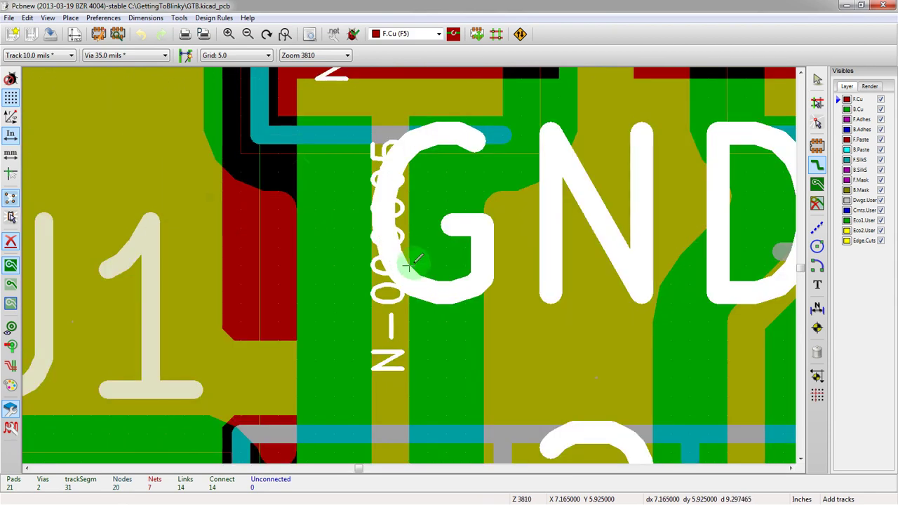
scroll(412, 261, "down", 2)
scroll(407, 266, "down", 3)
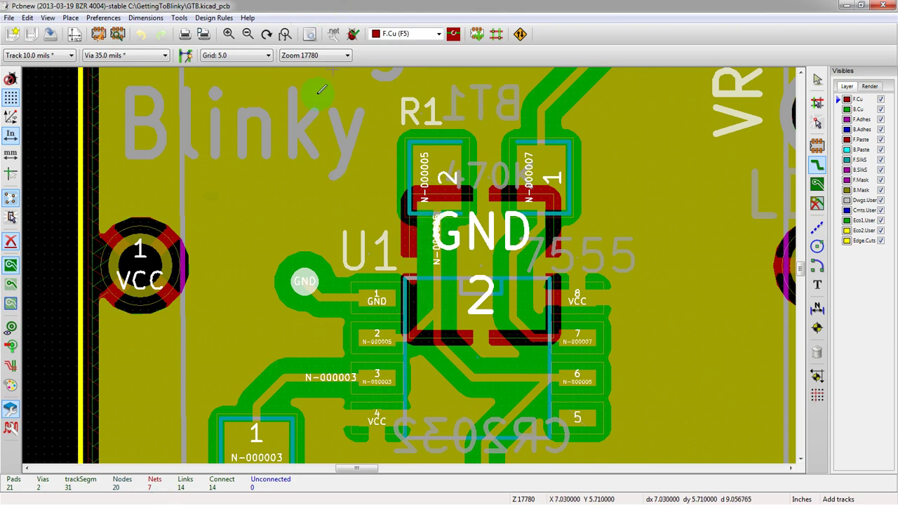
scroll(475, 377, "down", 2)
scroll(416, 254, "up", 3)
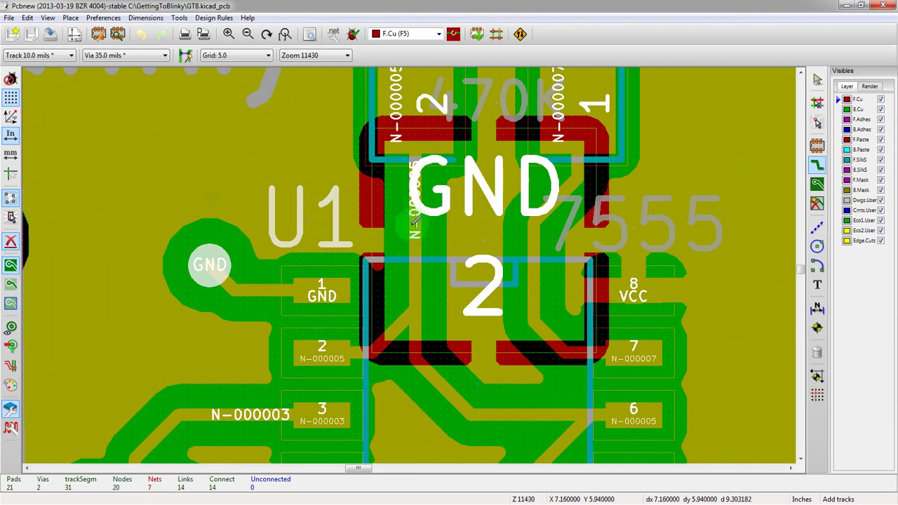
scroll(404, 233, "down", 2)
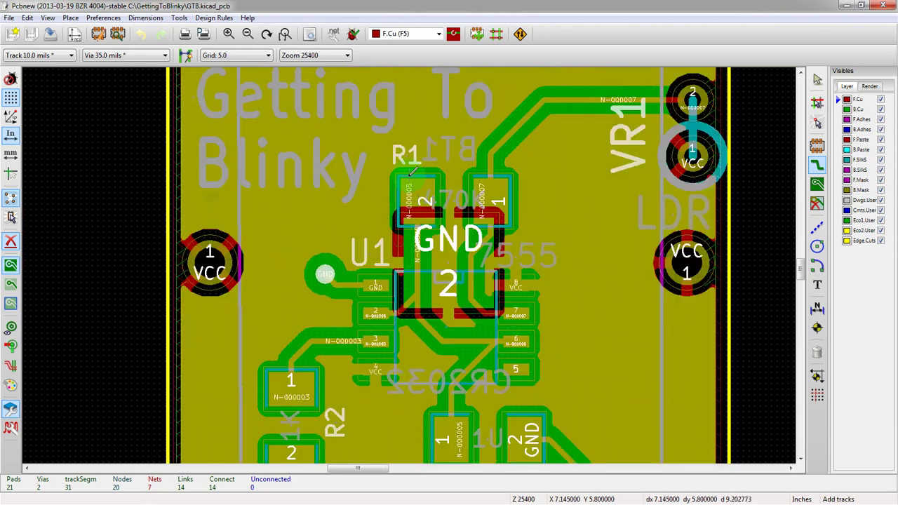
scroll(435, 300, "up", 1)
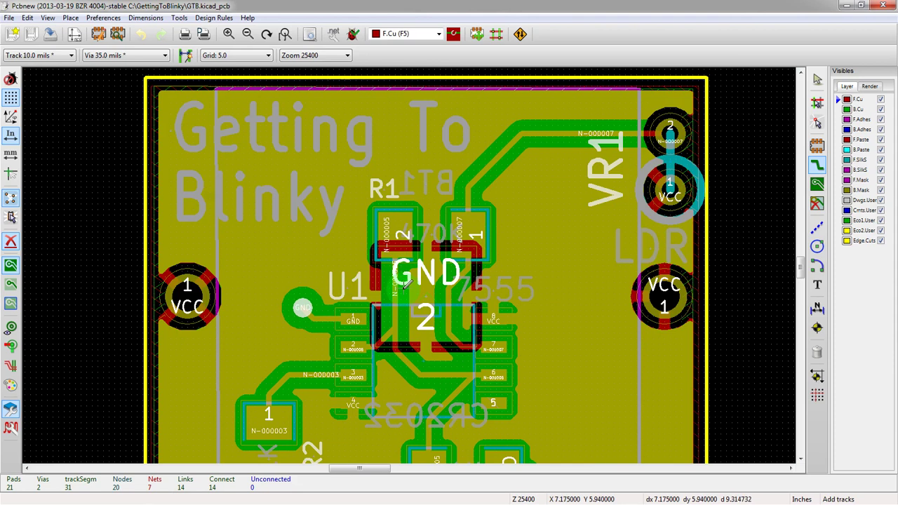
scroll(414, 260, "up", 1)
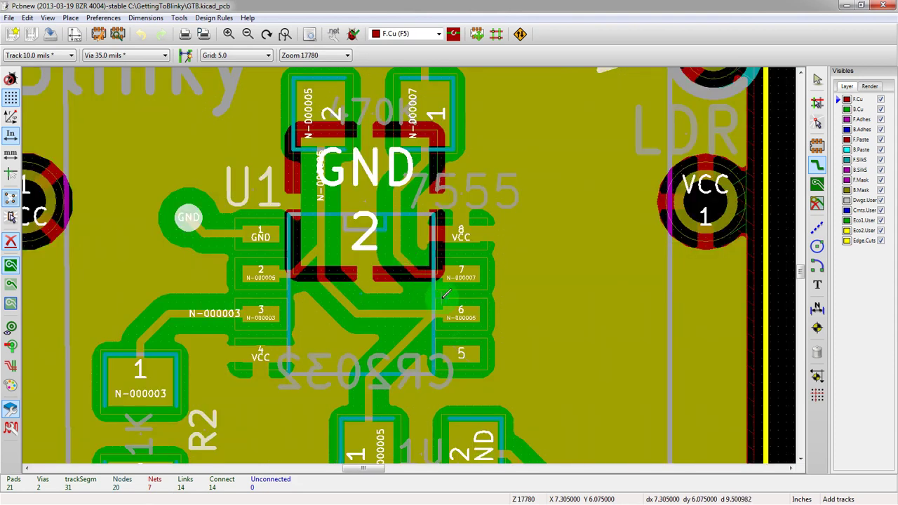
scroll(435, 222, "up", 1)
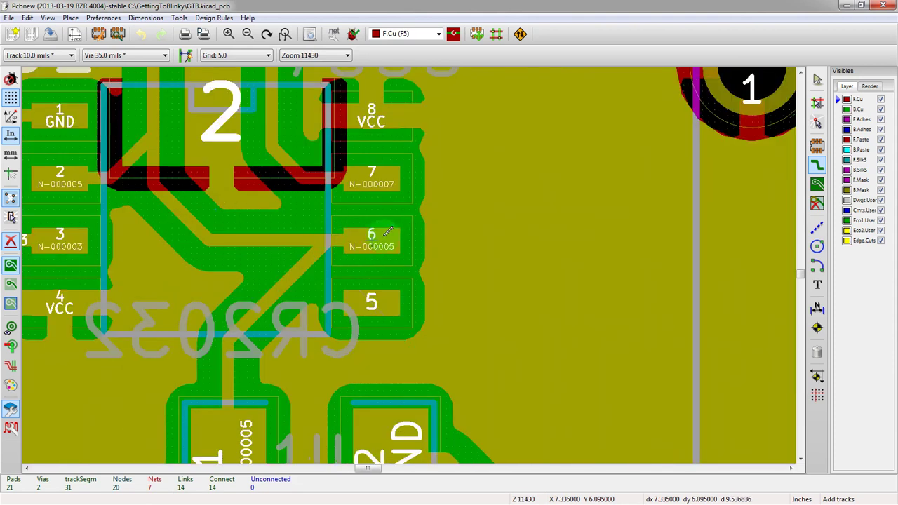
scroll(414, 261, "down", 2)
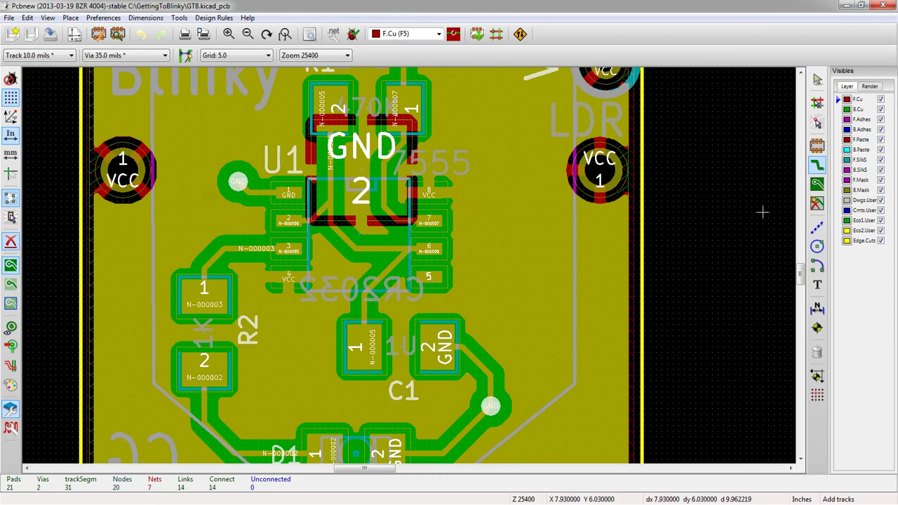
Step: Fit the board in view and plot Gerber files for the checked layers into Gerber
key("Home")
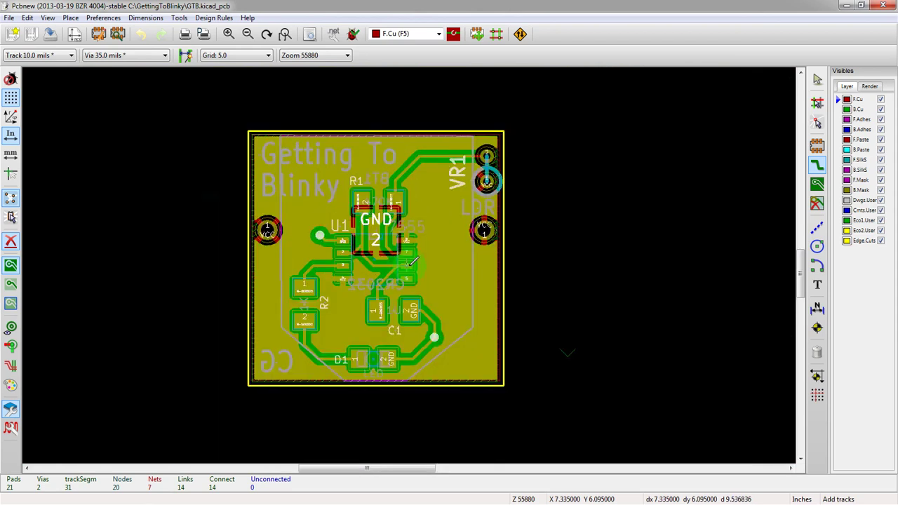
left_click(203, 36)
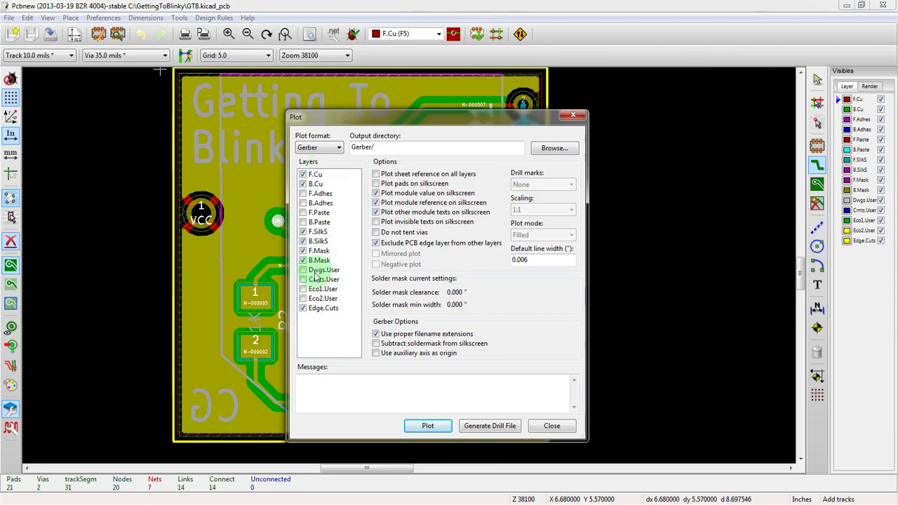
left_click(424, 428)
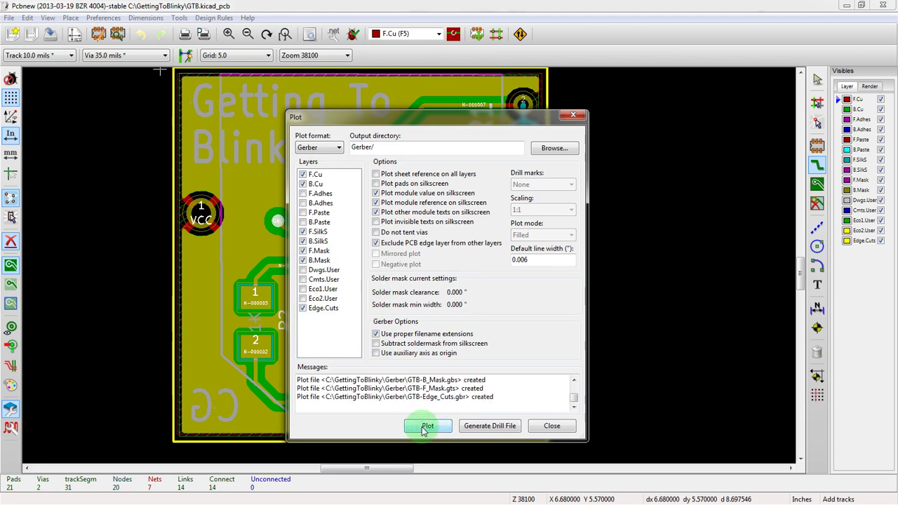
left_click_drag(494, 397, 386, 392)
left_click(406, 395)
Step: Generate GTB.drl with leading zeros suppressed and minimal header, then close the drill and plot dialogs
left_click(491, 427)
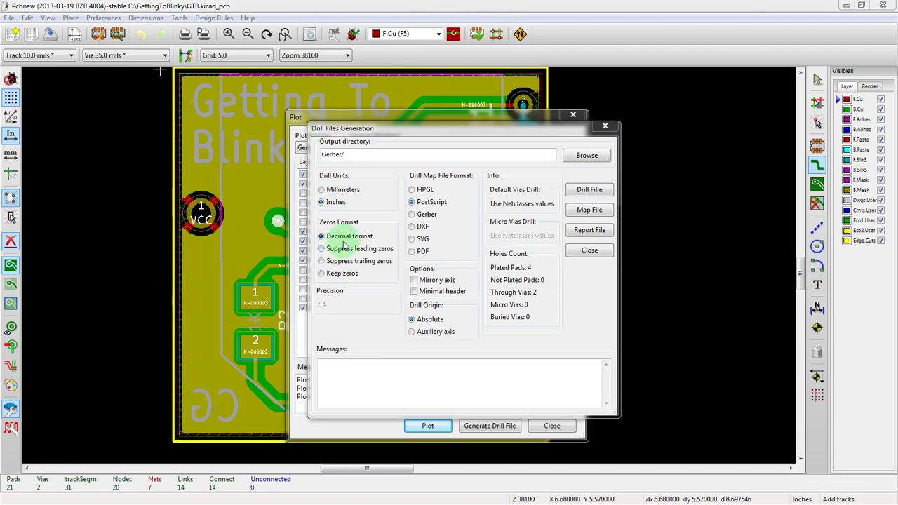
left_click(343, 252)
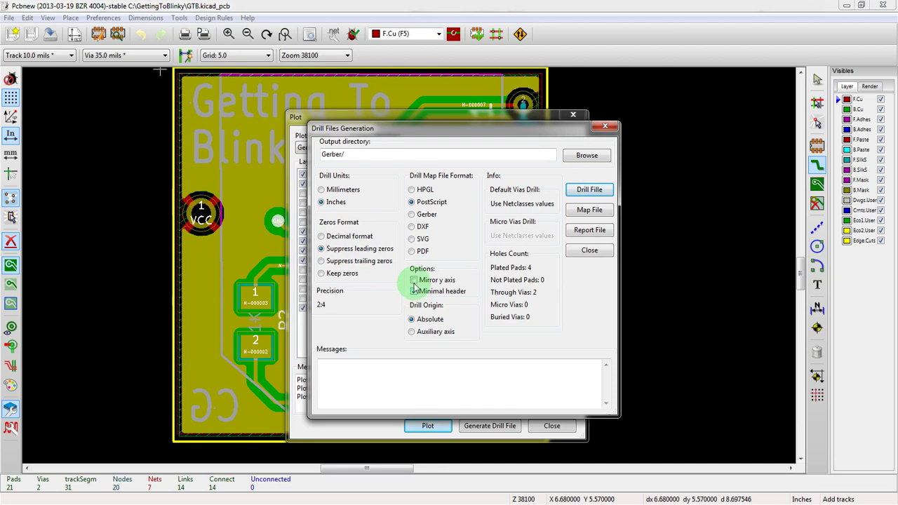
left_click(593, 194)
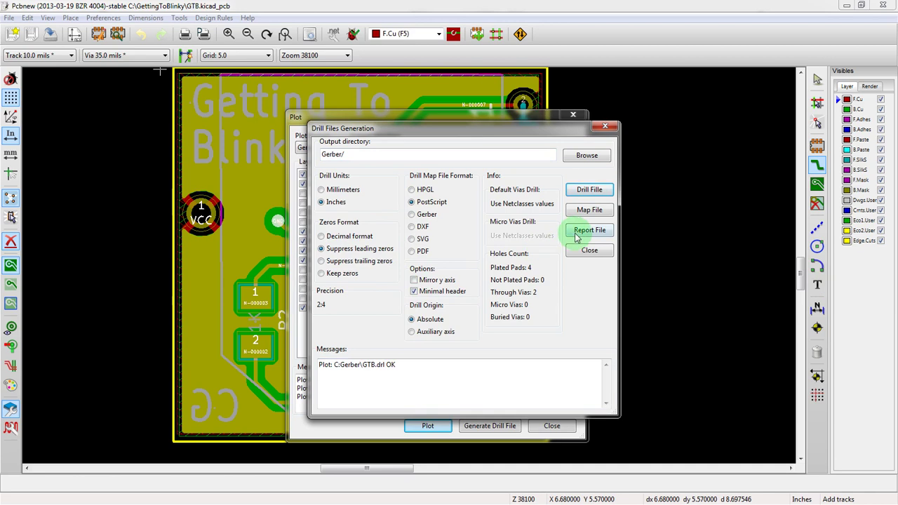
left_click(588, 251)
left_click(551, 426)
Step: Save the board and close the Pcbnew window
left_click(50, 34)
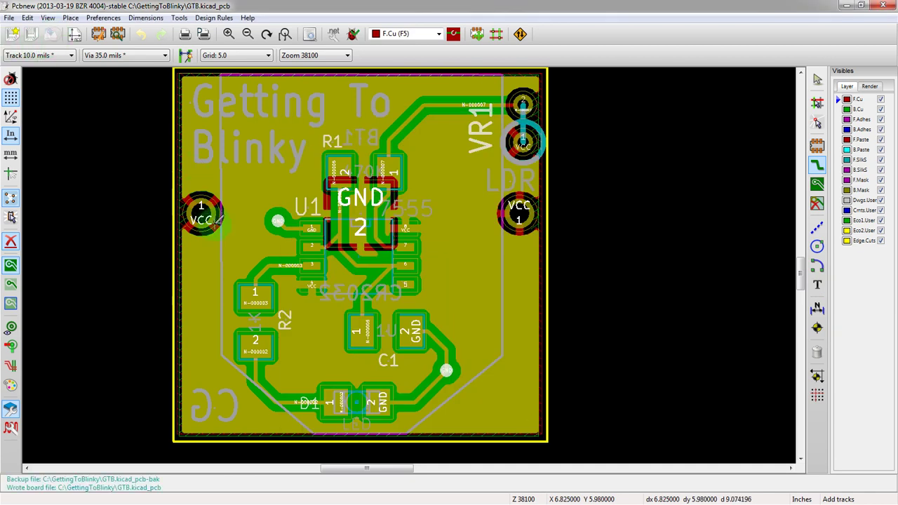
scroll(214, 227, "down", 2)
scroll(460, 281, "up", 1)
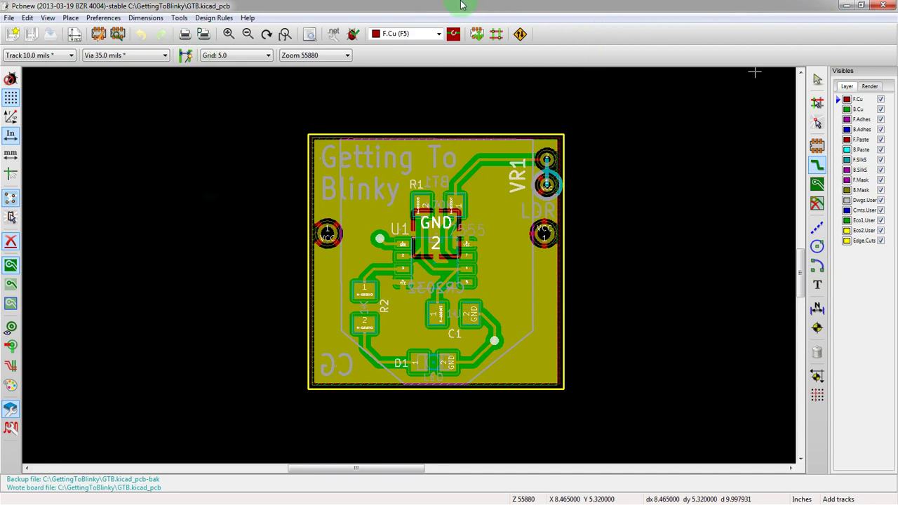
left_click(876, 6)
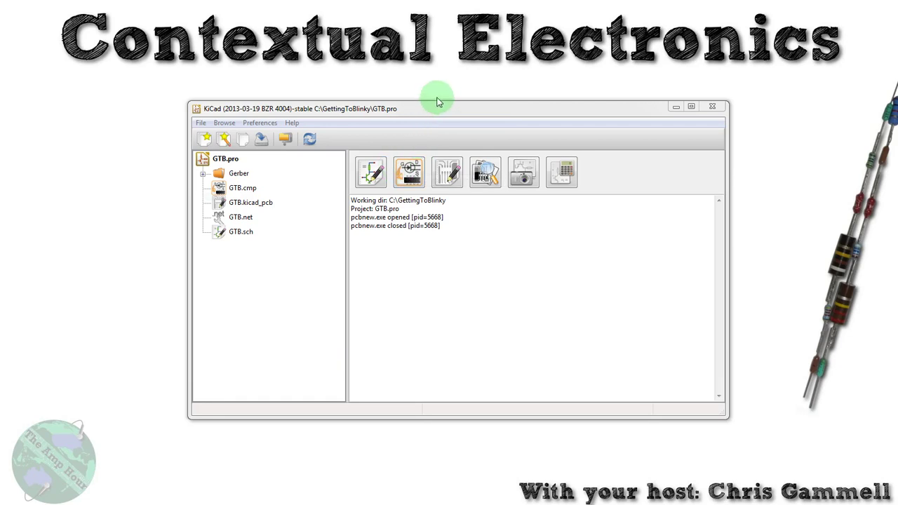
Step: Launch GerbView and load all seven GTB Gerber files from the Gerber folder
left_click(481, 176)
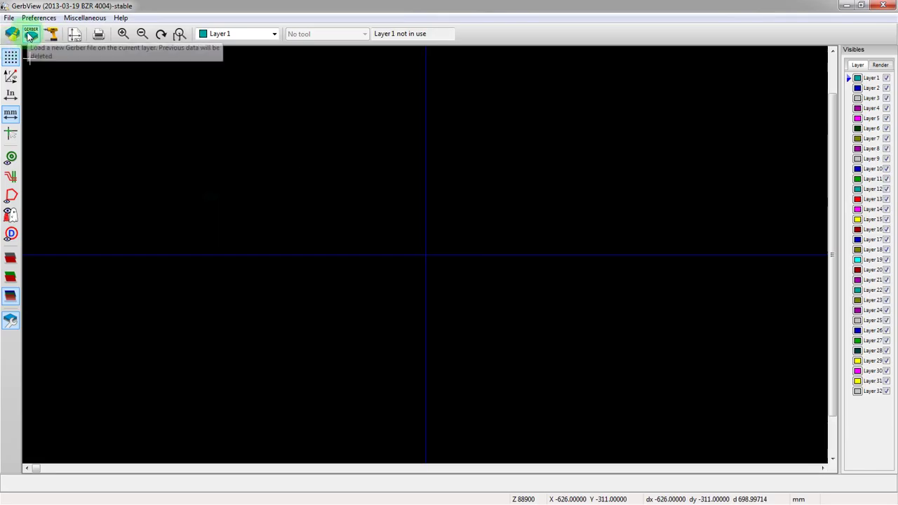
left_click(30, 35)
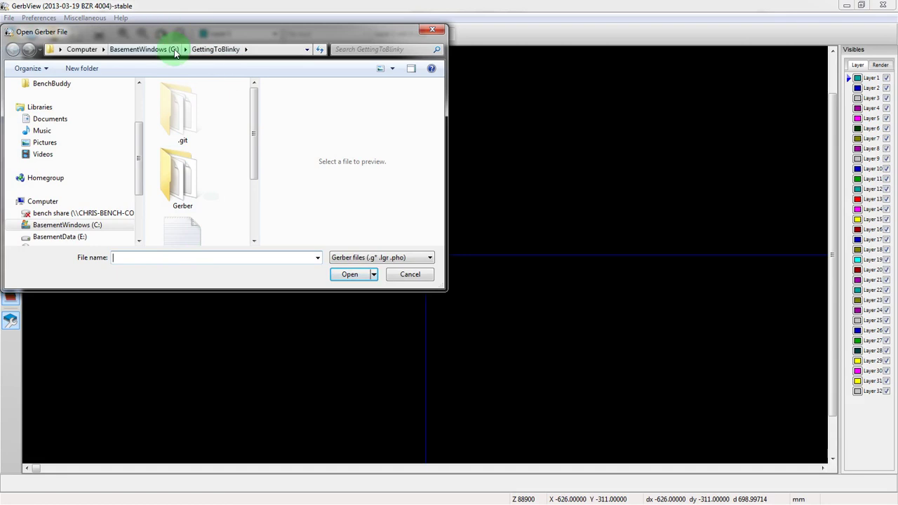
double_click(174, 181)
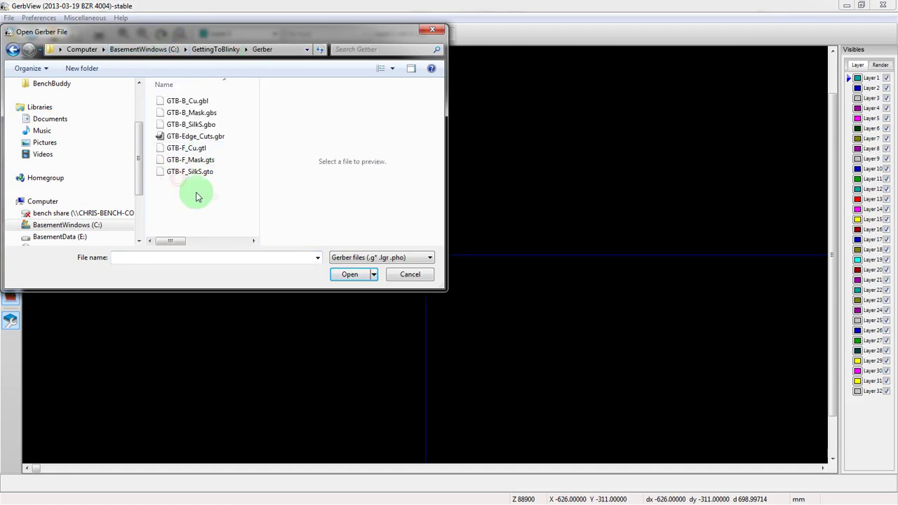
left_click_drag(214, 200, 166, 98)
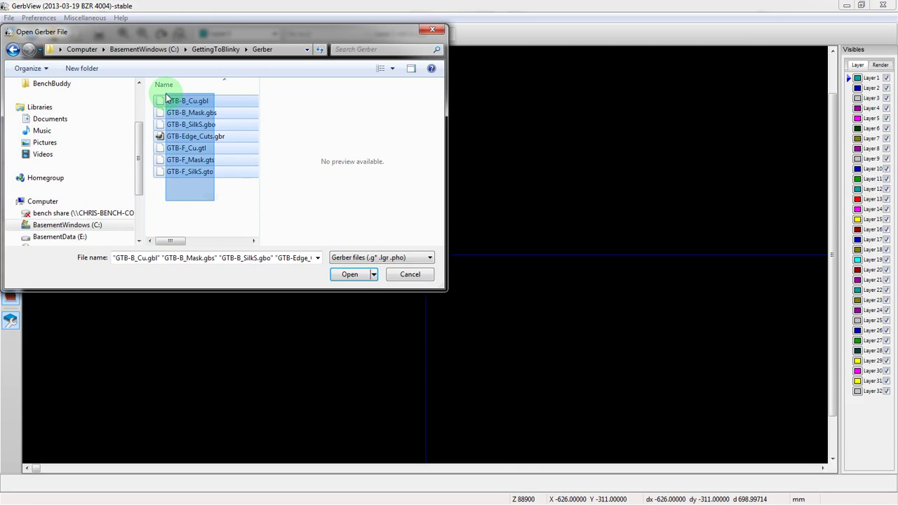
left_click(349, 274)
scroll(425, 255, "up", 2)
scroll(422, 261, "up", 5)
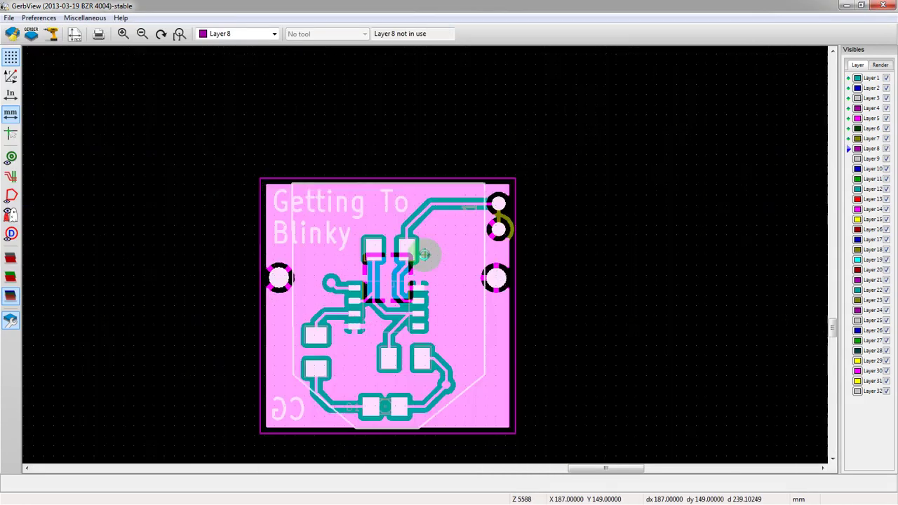
scroll(425, 258, "down", 1)
scroll(426, 254, "down", 4)
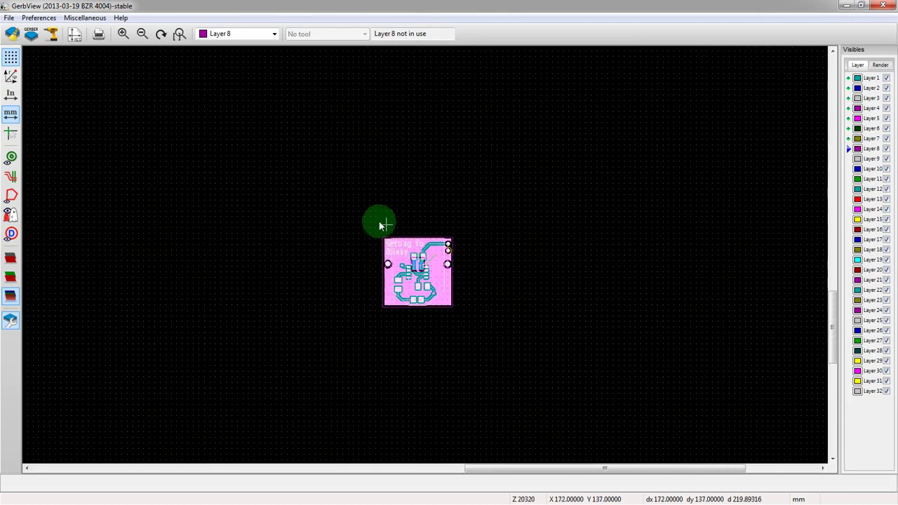
Step: Load the GTB.drl Excellon drill file into GerbView
left_click(59, 35)
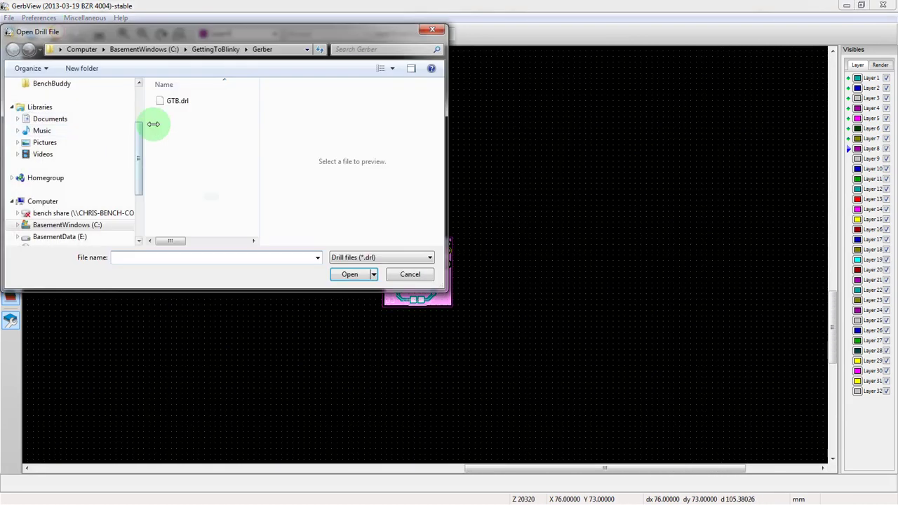
double_click(176, 96)
scroll(243, 209, "down", 2)
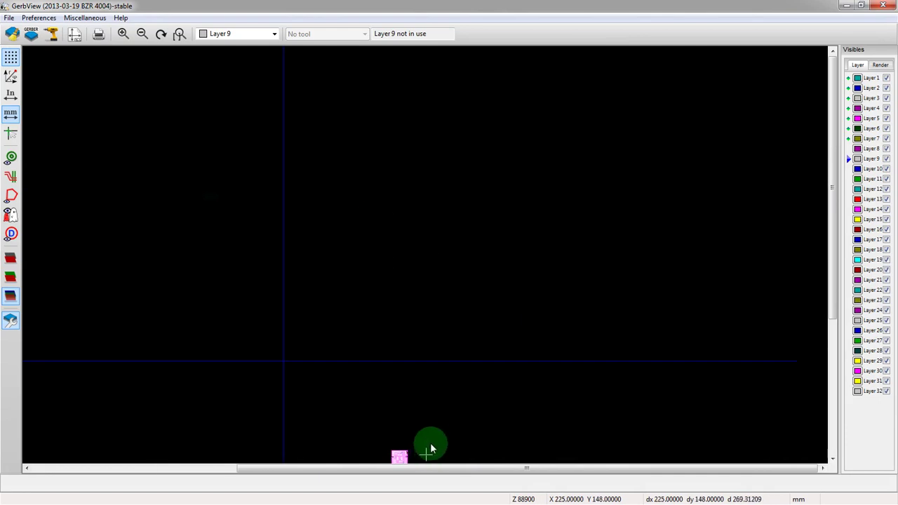
key("d")
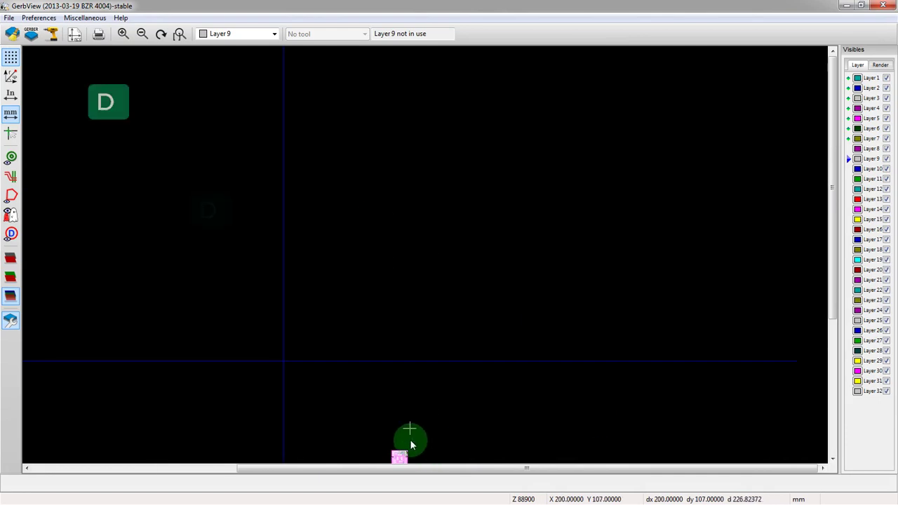
Step: Zoom in on the board to inspect the D1 pads, via and connecting tracks
scroll(411, 435, "down", 1)
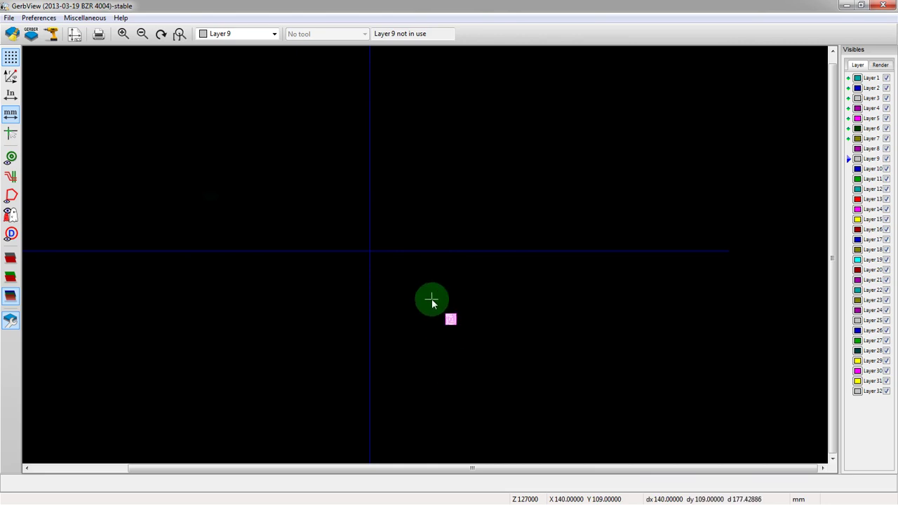
scroll(435, 312, "up", 8)
scroll(426, 260, "up", 2)
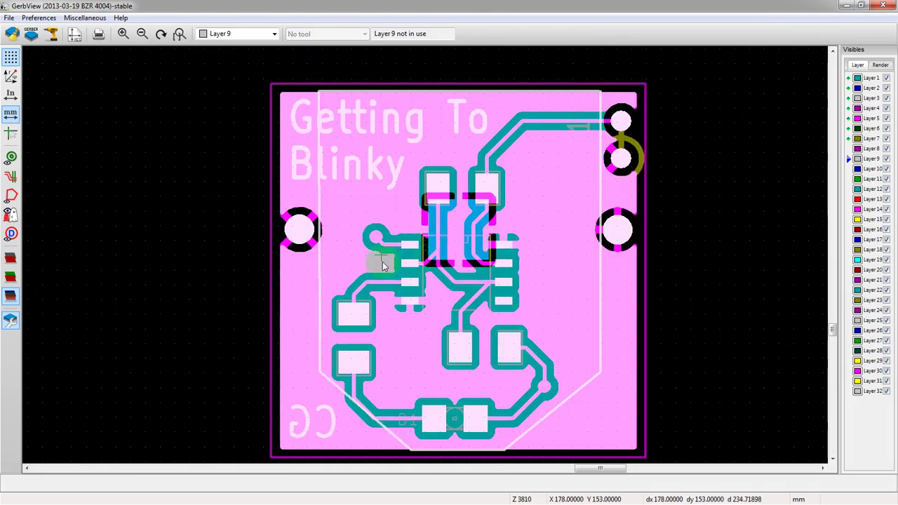
scroll(612, 179, "up", 4)
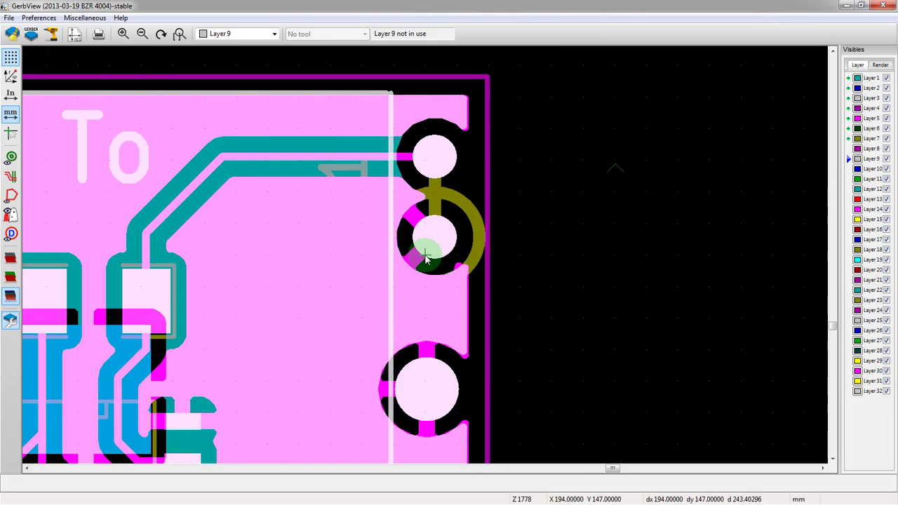
scroll(420, 258, "down", 3)
scroll(419, 258, "down", 7)
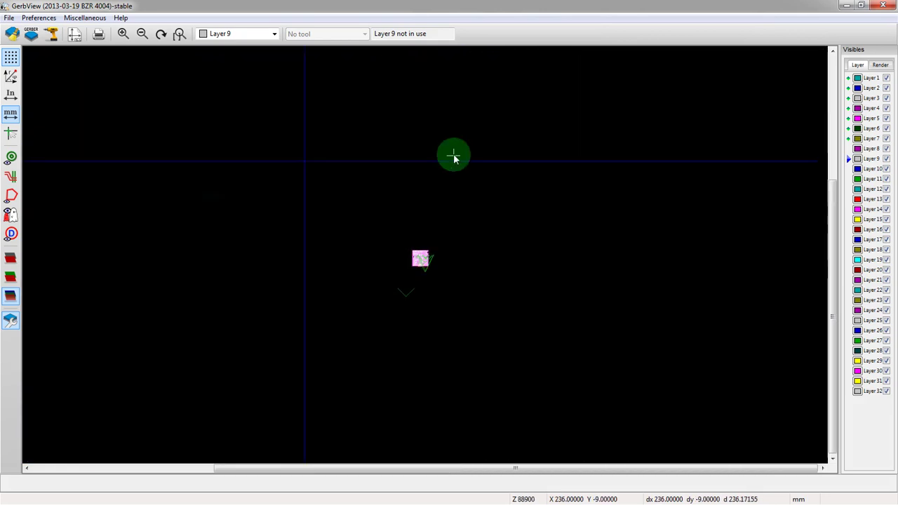
scroll(423, 256, "down", 3)
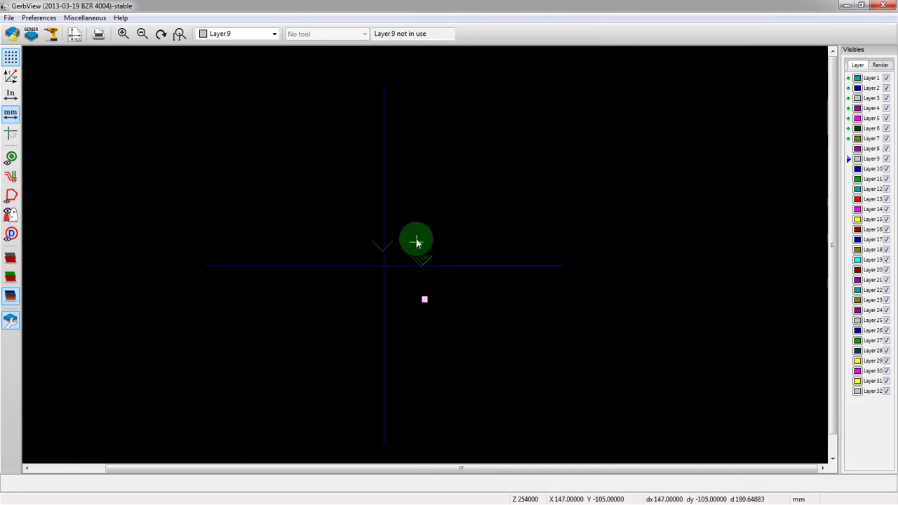
scroll(425, 260, "up", 5)
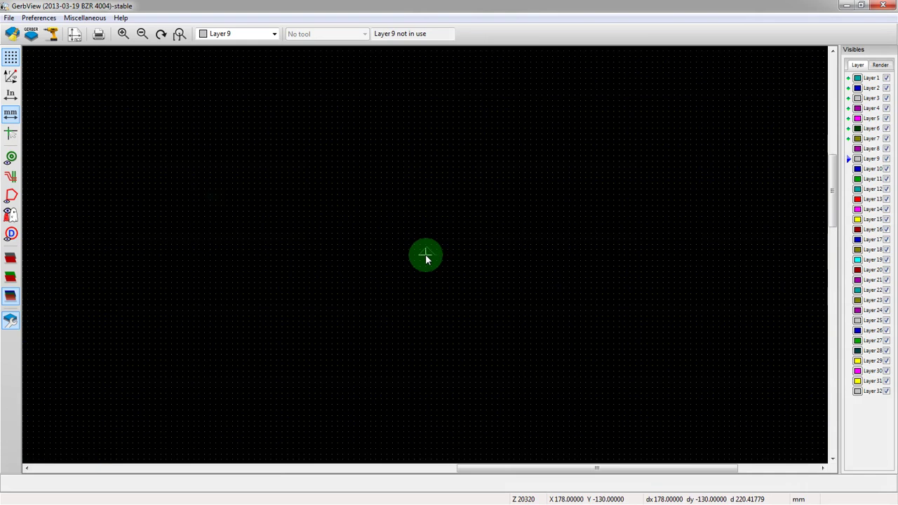
scroll(425, 258, "down", 3)
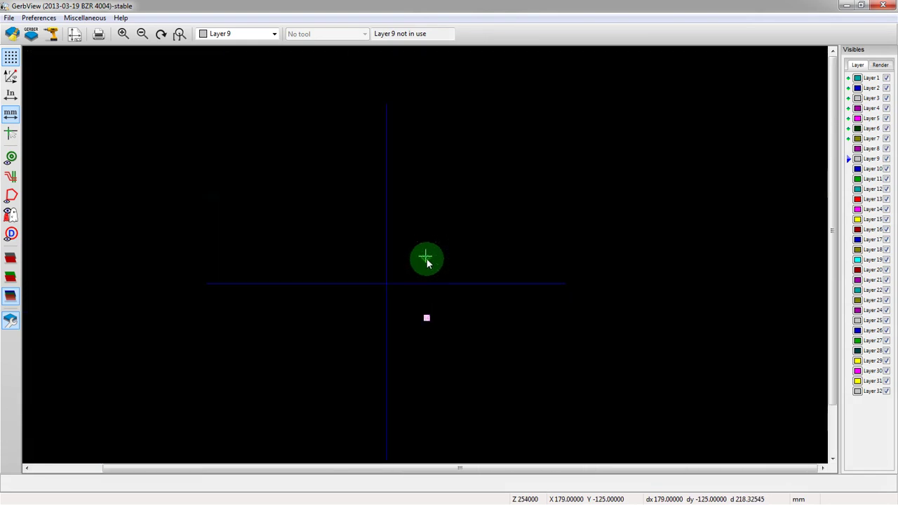
scroll(426, 259, "up", 4)
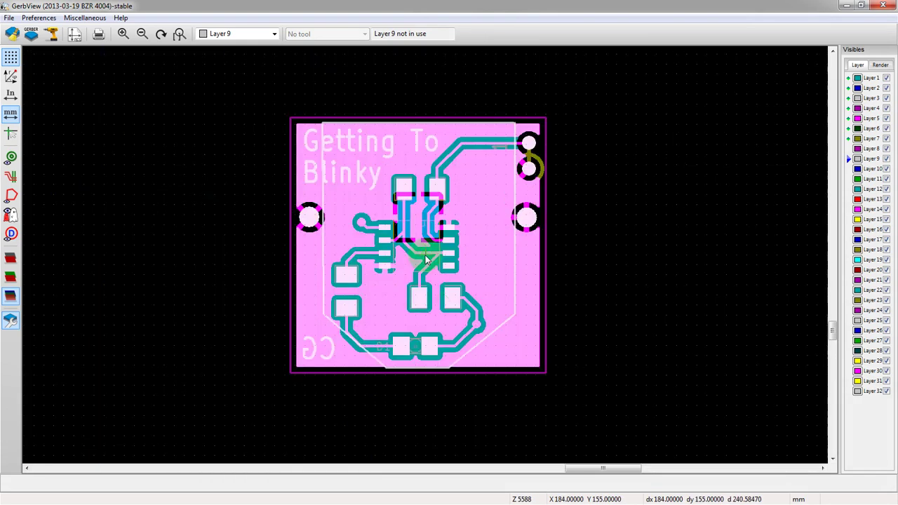
scroll(413, 250, "up", 1)
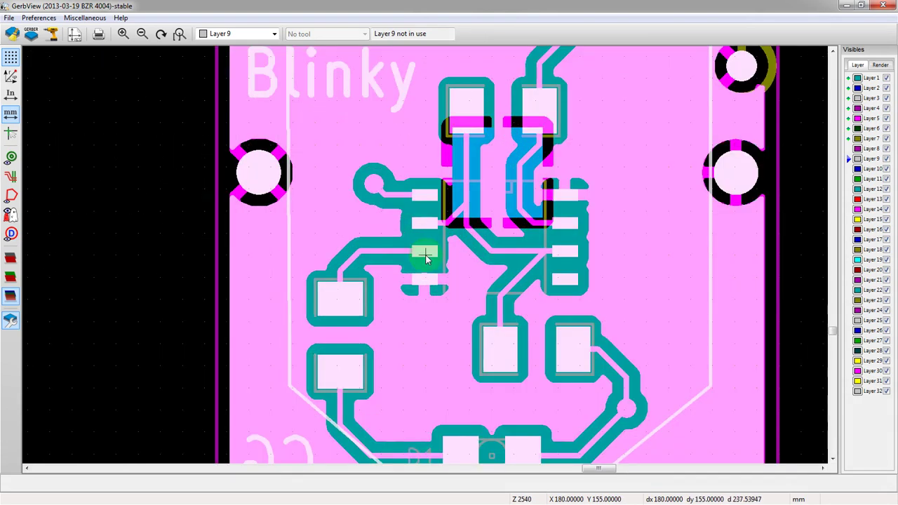
scroll(629, 416, "down", 2)
scroll(427, 250, "up", 4)
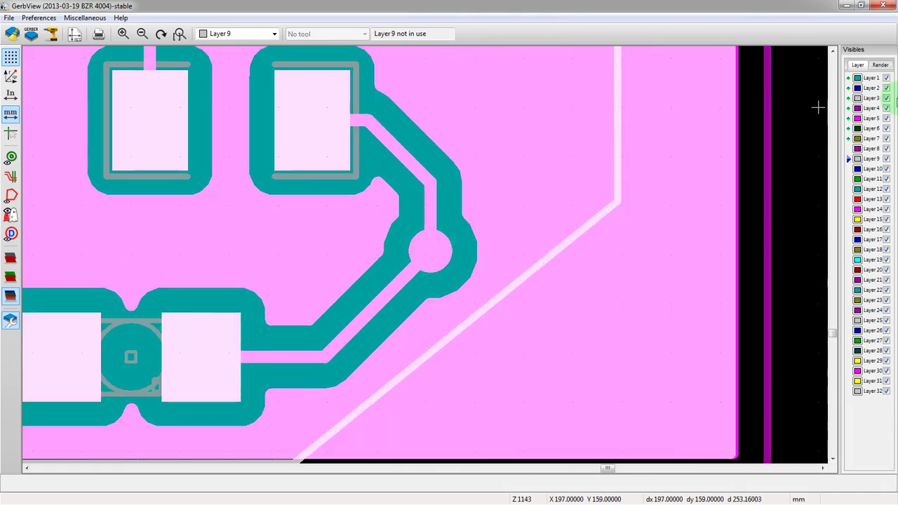
Step: Hide Gerber Layers 9 down through 1, leaving the canvas empty
left_click(887, 159)
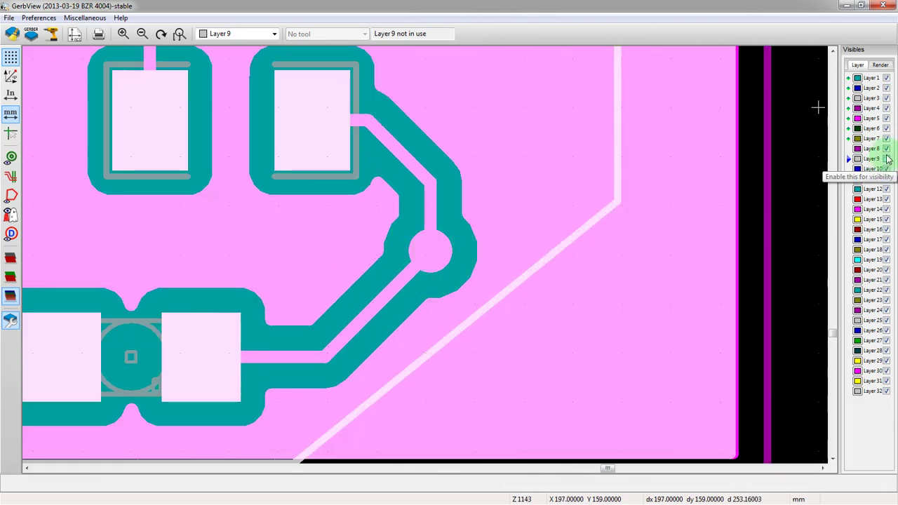
left_click(887, 148)
left_click(886, 139)
left_click(887, 129)
left_click(887, 118)
left_click(887, 108)
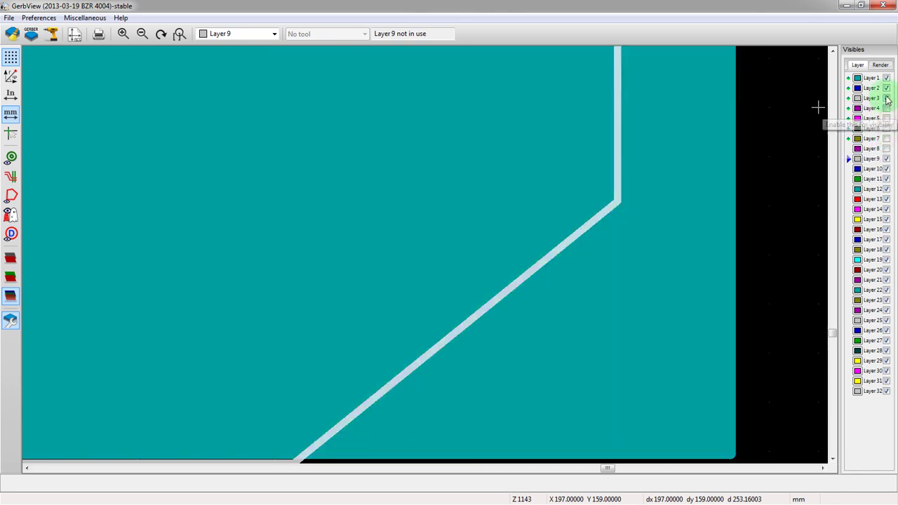
left_click(886, 99)
left_click(886, 87)
left_click(886, 78)
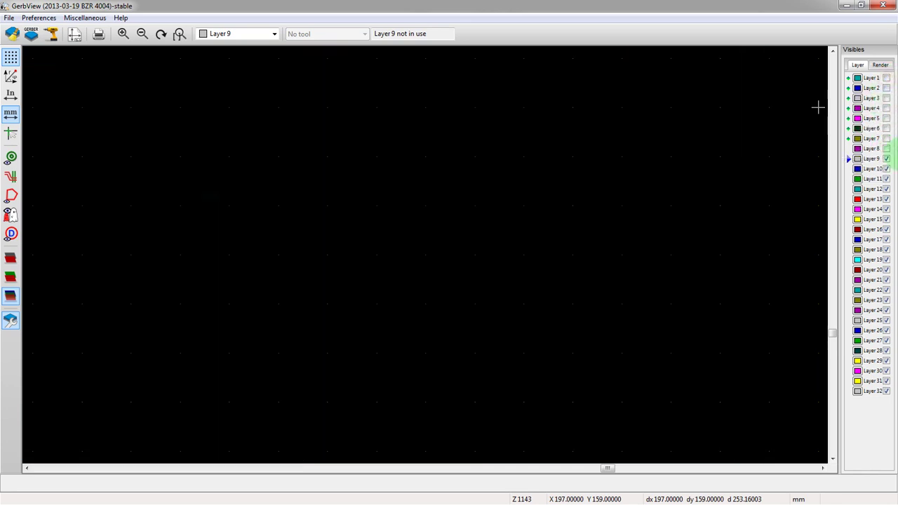
Step: Show only the Layer 8 drill holes and make Layer 8 the active layer
left_click(887, 150)
scroll(425, 255, "down", 3)
left_click(633, 186)
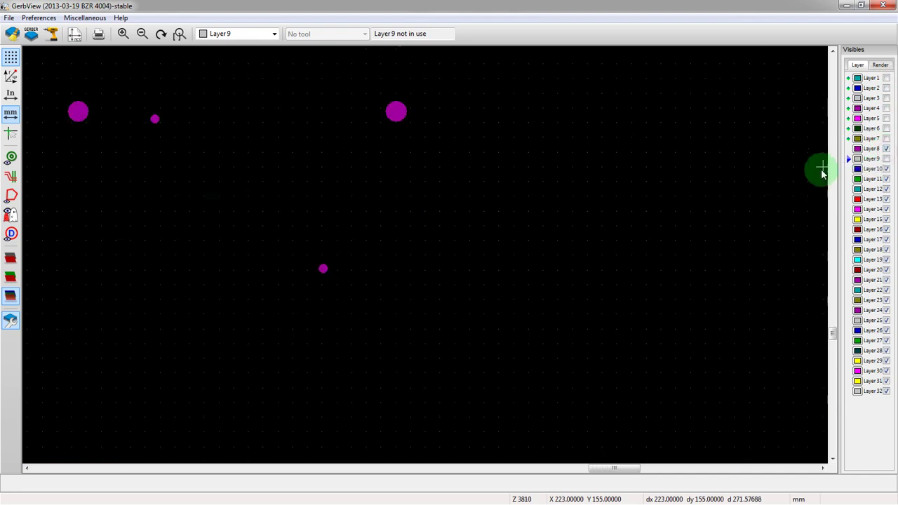
left_click(886, 150)
left_click(885, 138)
left_click(859, 150)
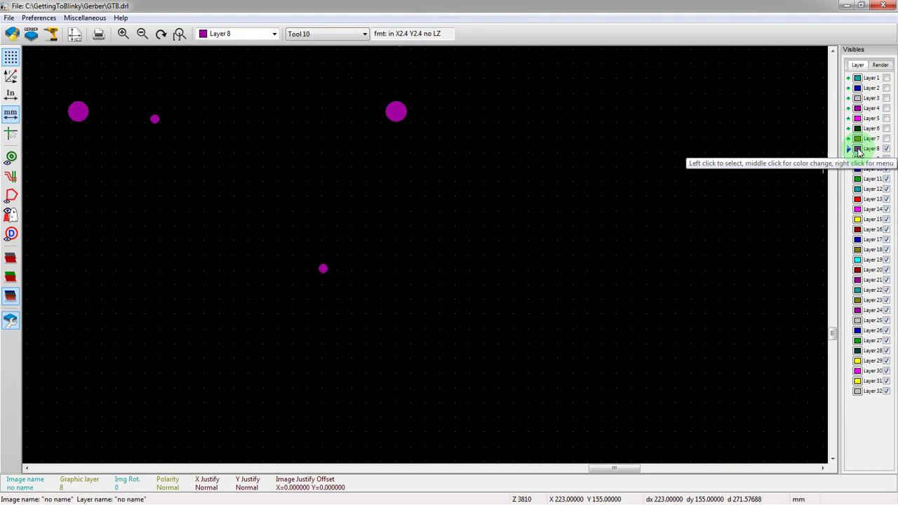
Step: Change the Layer 8 drill-hole colour to WHITE
right_click(859, 152)
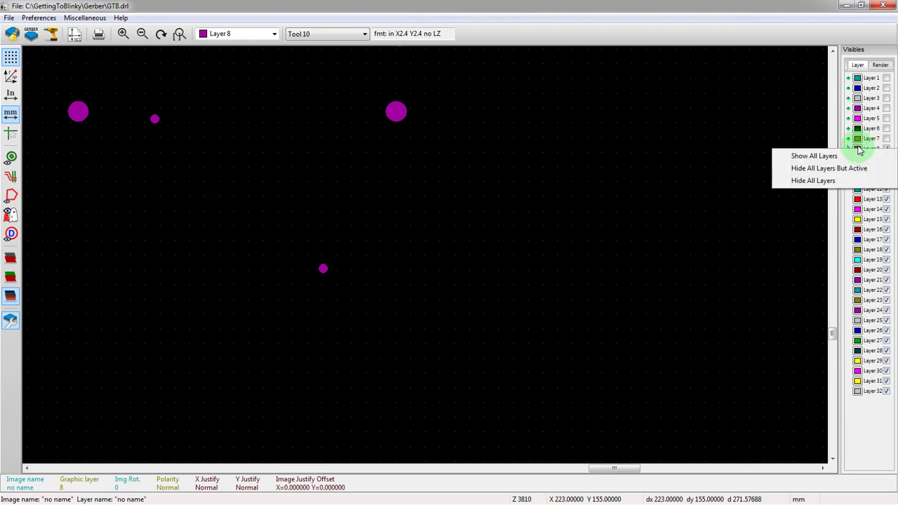
left_click(856, 149)
left_click(856, 149)
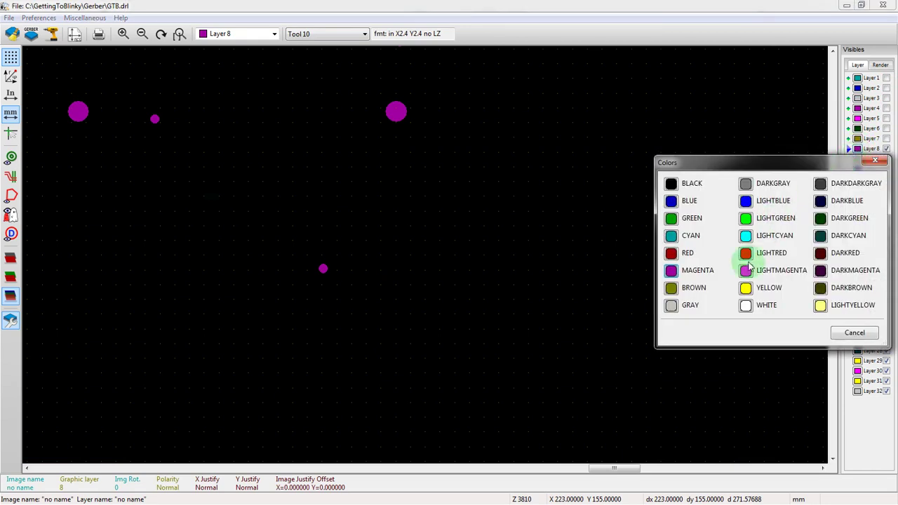
left_click(741, 309)
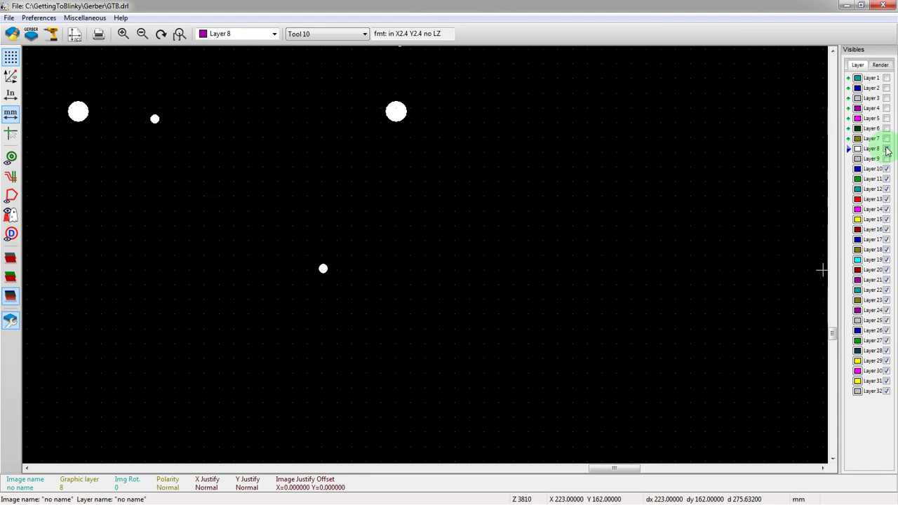
Step: Make Layers 7, 6, 5, 4, 3 and 2 visible again
left_click(887, 138)
left_click(887, 129)
left_click(887, 119)
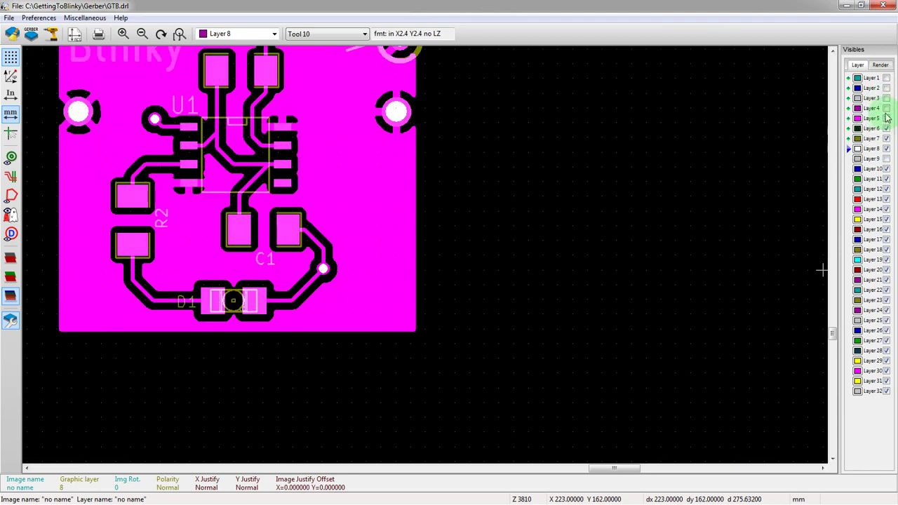
left_click(887, 109)
left_click(887, 99)
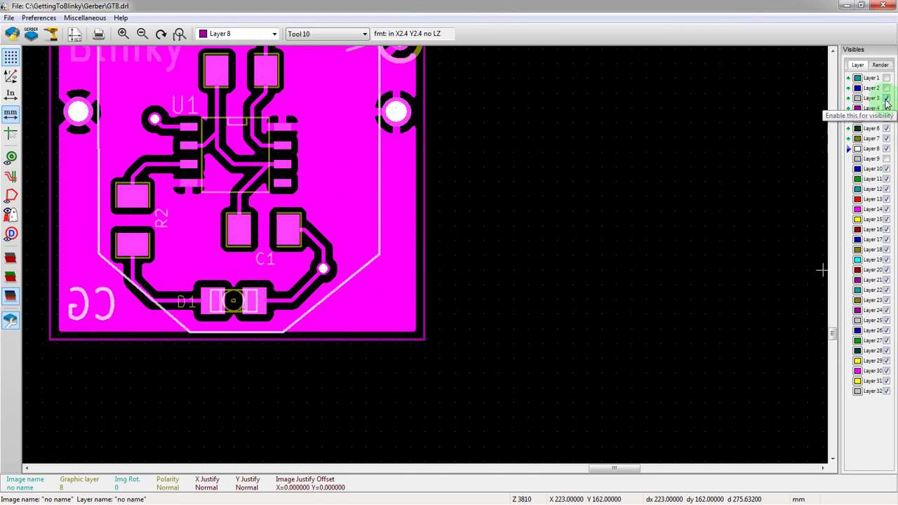
left_click(887, 88)
Step: Show Layer 1 again so the whole board appears with white drill holes on the pads
left_click(887, 78)
scroll(421, 260, "down", 3)
scroll(425, 257, "up", 3)
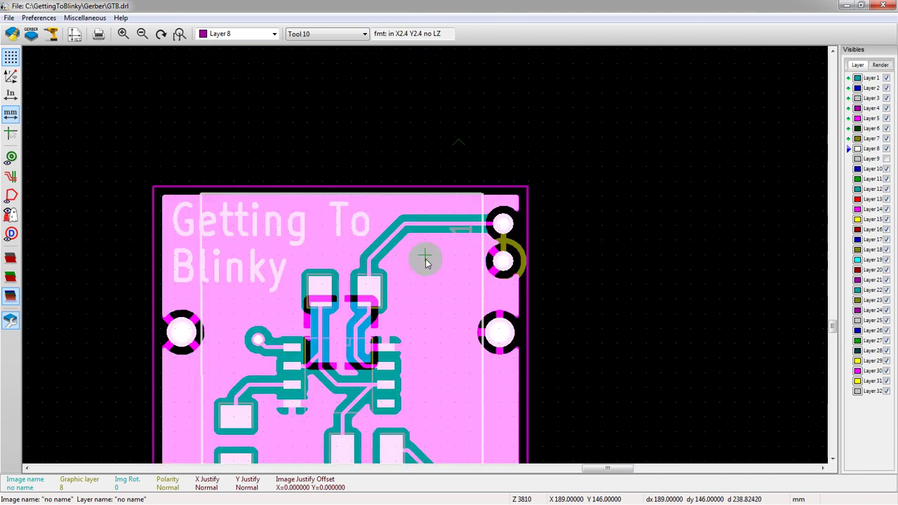
scroll(423, 258, "down", 1, "shift")
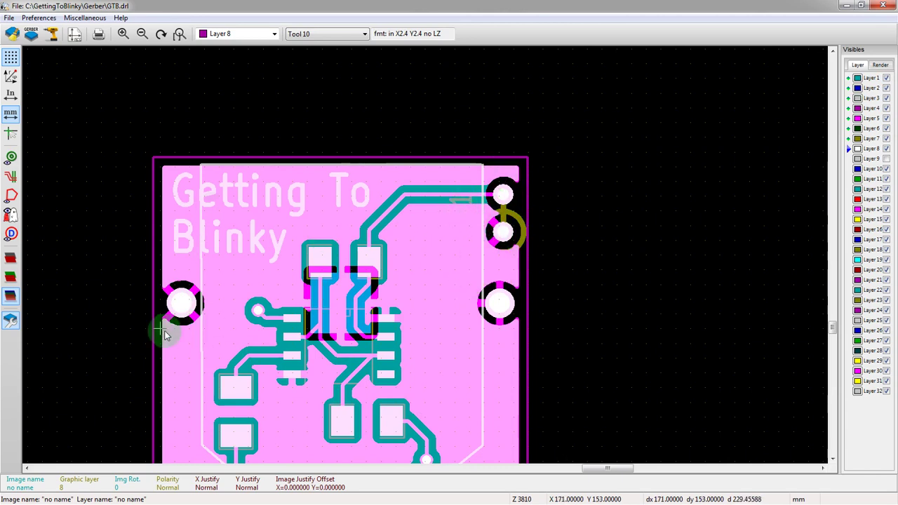
scroll(421, 281, "down", 2)
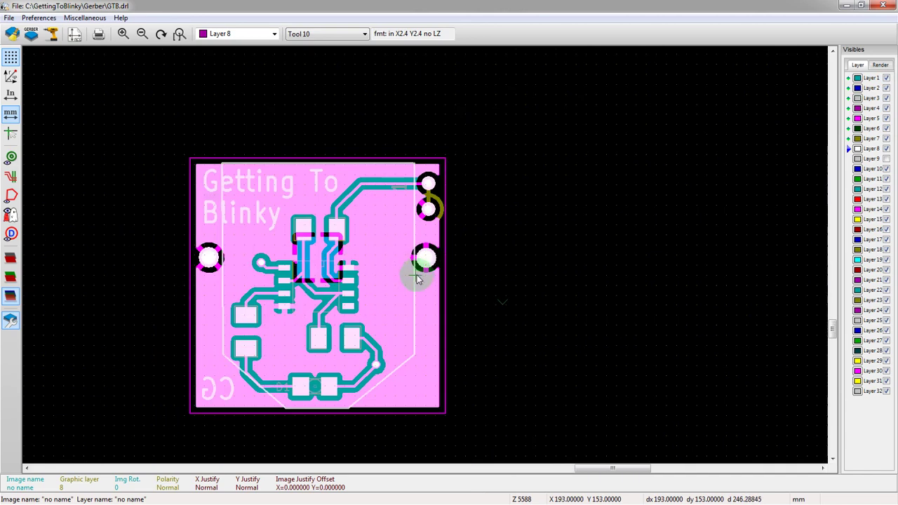
Step: Hide Layers 3, 4, 5, 6 and 9 and the Layer 8 drill holes
left_click(886, 98)
left_click(886, 108)
left_click(886, 118)
left_click(886, 128)
left_click(886, 159)
left_click(886, 149)
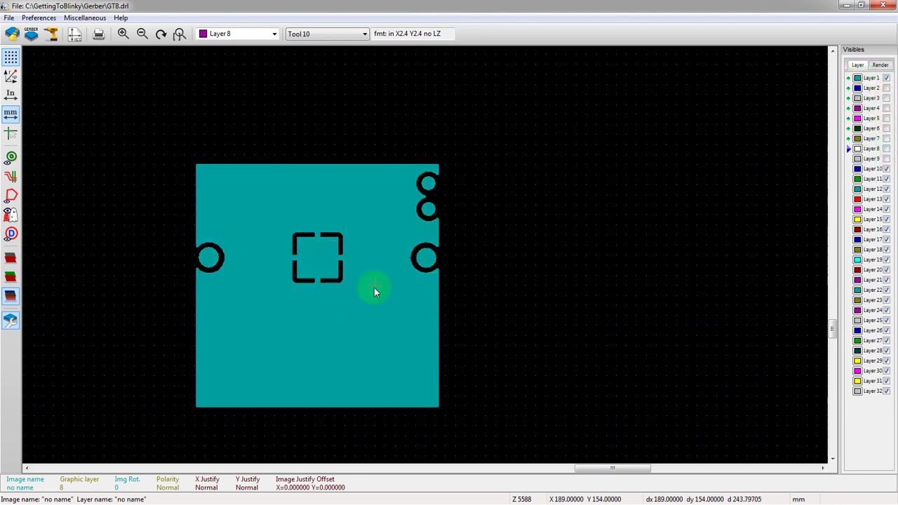
scroll(223, 270, "up", 1)
scroll(425, 254, "down", 1)
scroll(554, 249, "up", 1)
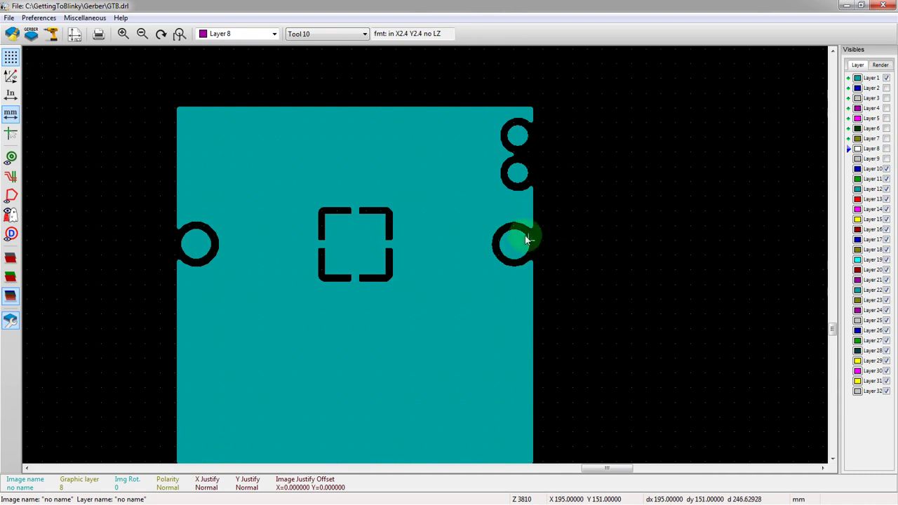
Step: Turn on Layers 2, 3 and 4, then hide Layers 3 and 1 and show Layer 5's copper traces
left_click(886, 89)
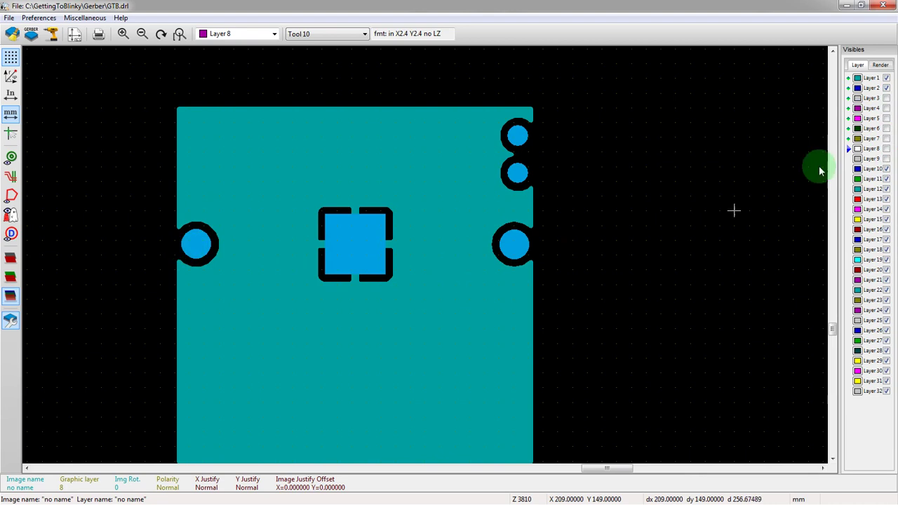
left_click(886, 100)
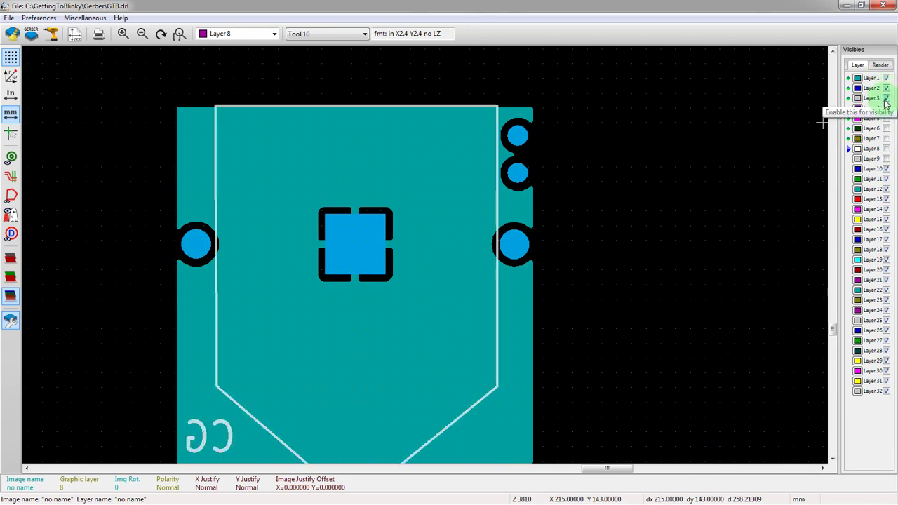
scroll(415, 263, "down", 5)
scroll(414, 264, "up", 4)
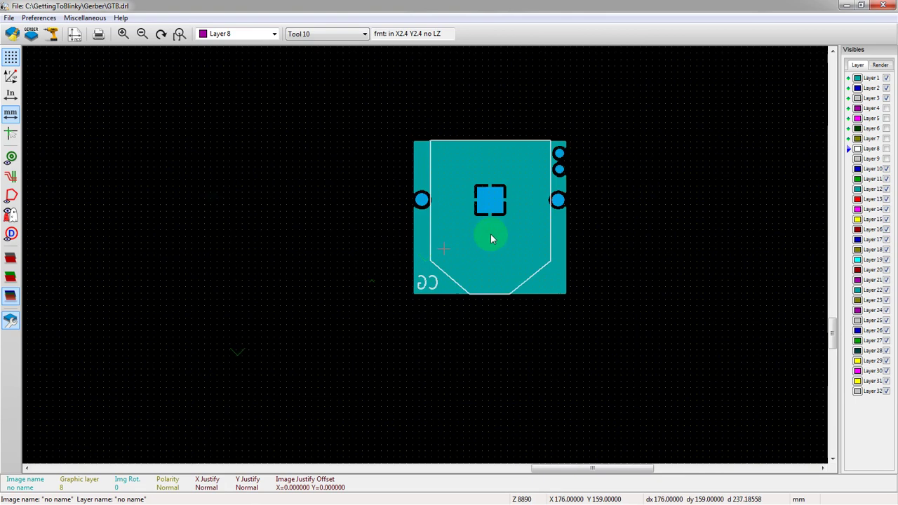
left_click(886, 110)
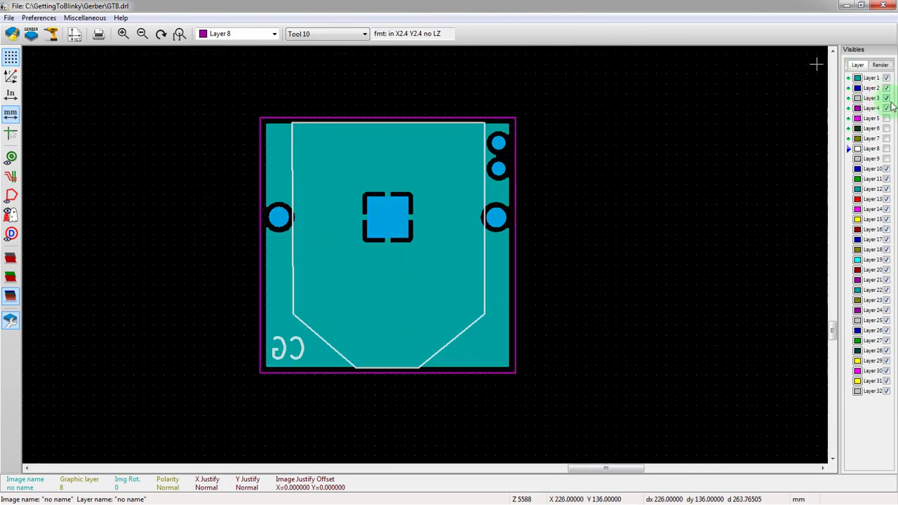
left_click(886, 98)
left_click(886, 78)
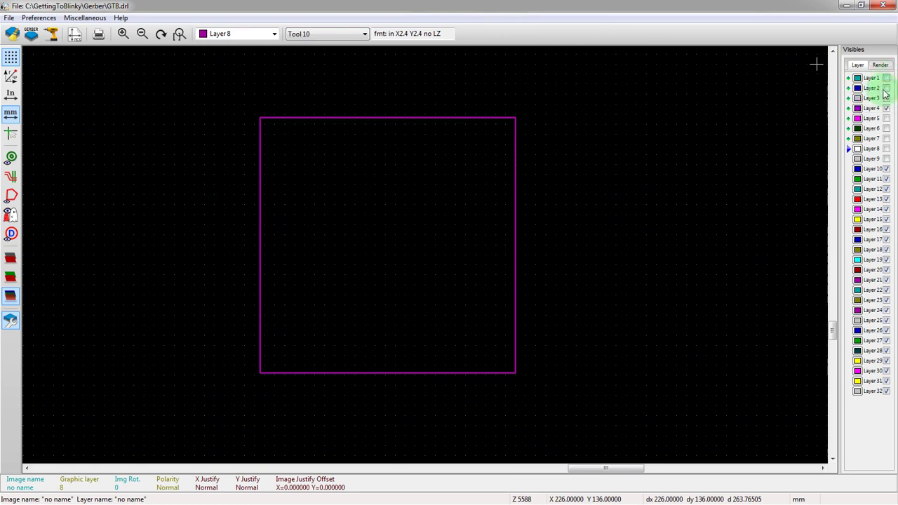
left_click(887, 119)
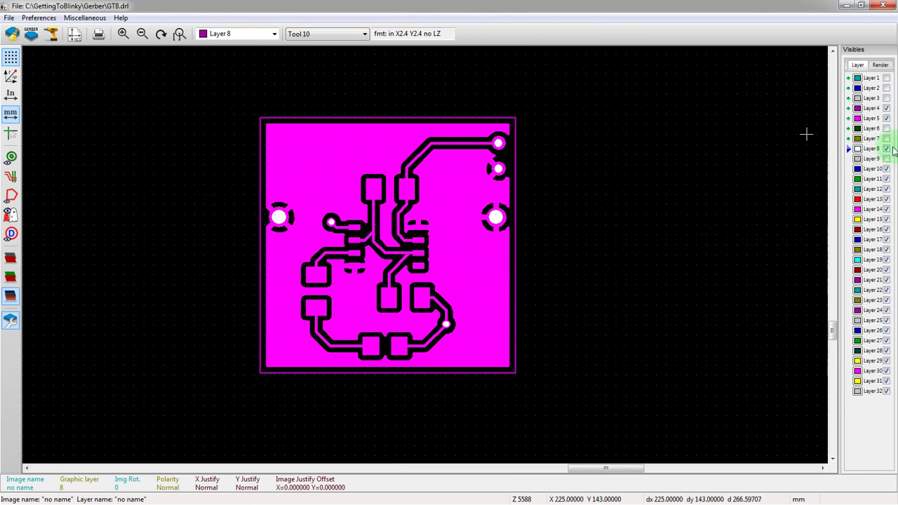
Step: Show Layer 7's component outlines and labels and recolour them LIGHTGREEN
left_click(886, 139)
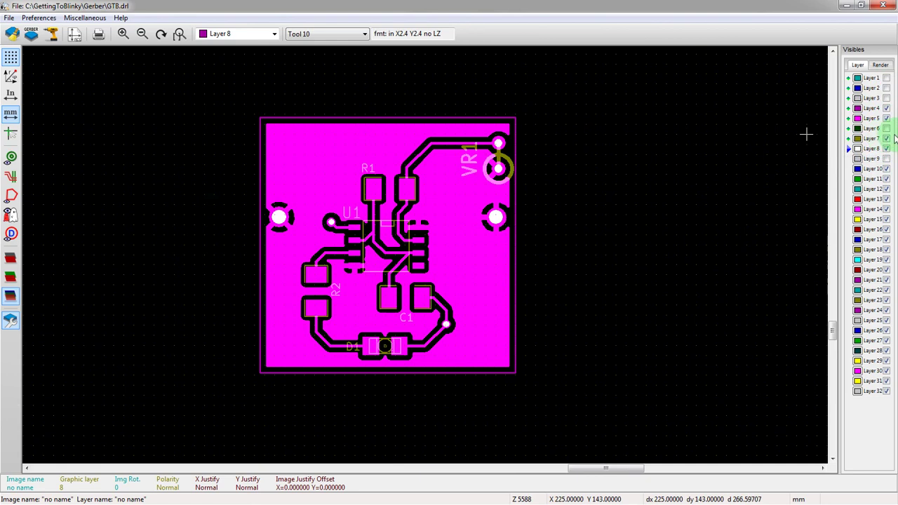
left_click(858, 139)
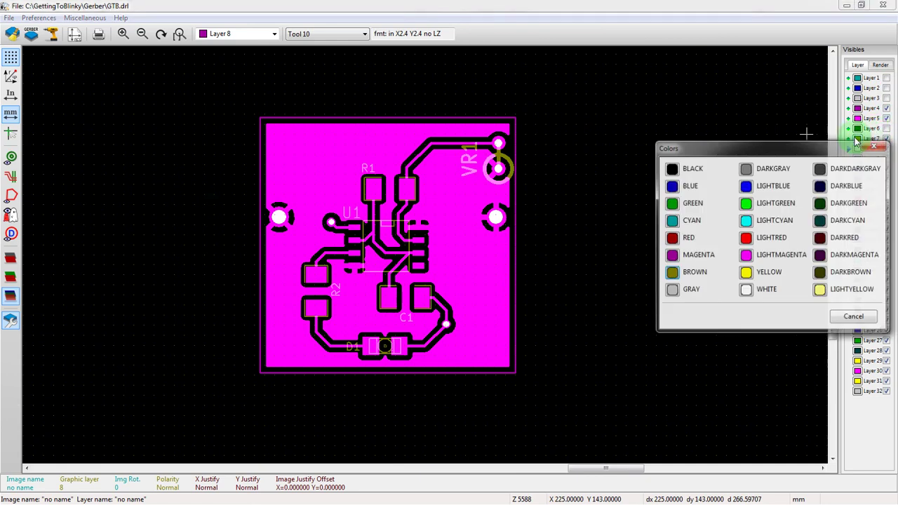
left_click(747, 202)
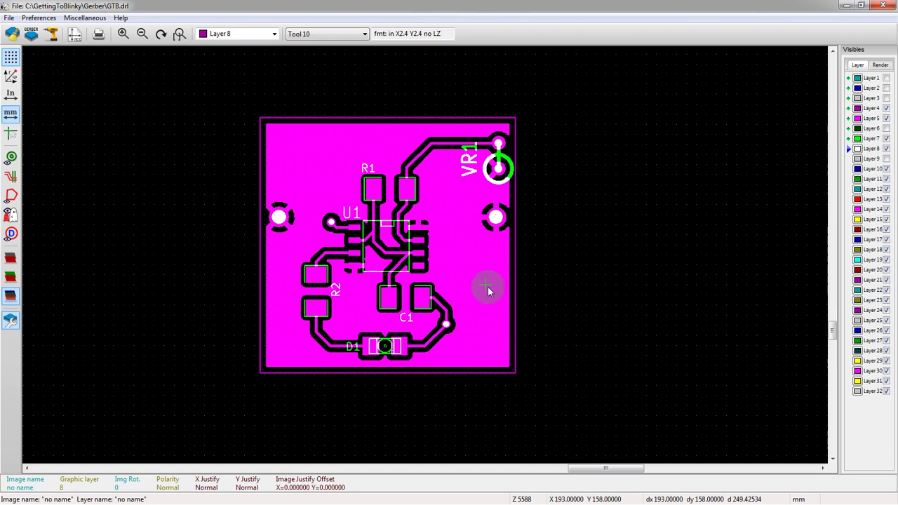
scroll(426, 260, "up", 6)
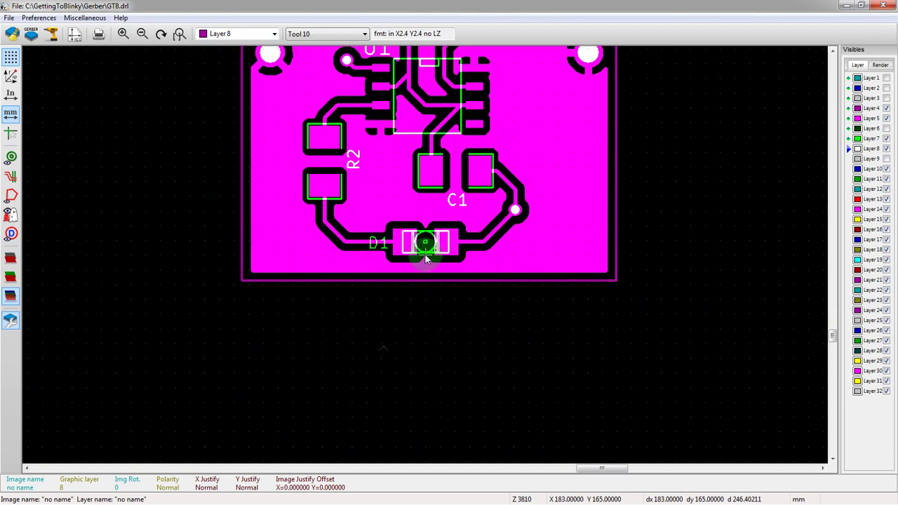
scroll(426, 257, "up", 3)
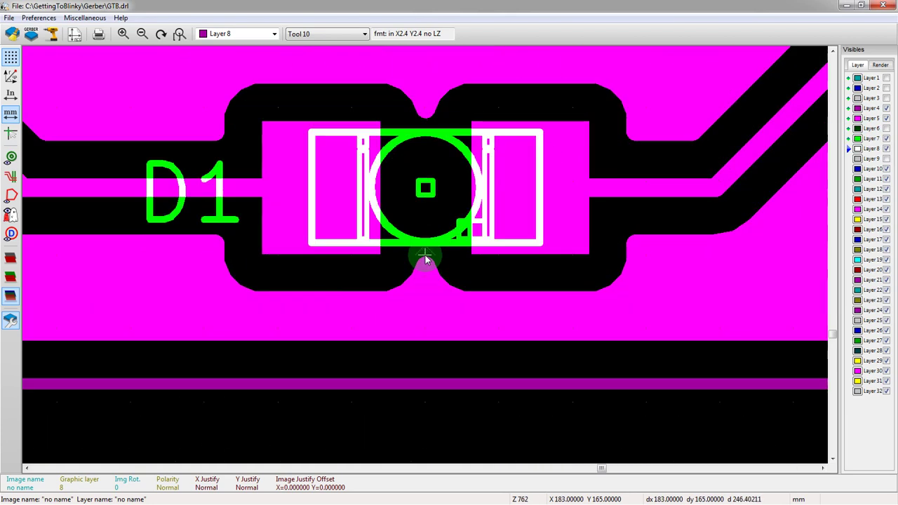
scroll(426, 257, "down", 2)
scroll(426, 256, "up", 2)
scroll(425, 257, "down", 9)
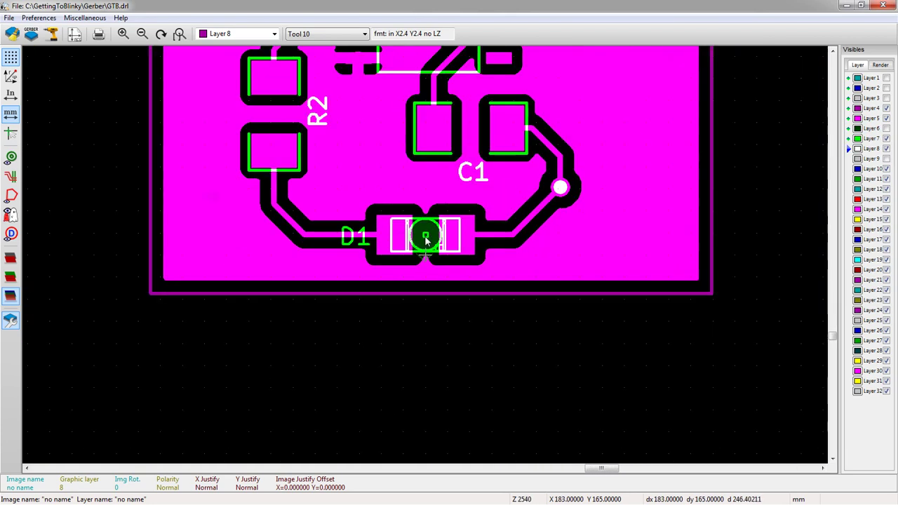
scroll(414, 258, "up", 3)
scroll(419, 268, "down", 1)
scroll(425, 273, "up", 5)
scroll(428, 260, "up", 1)
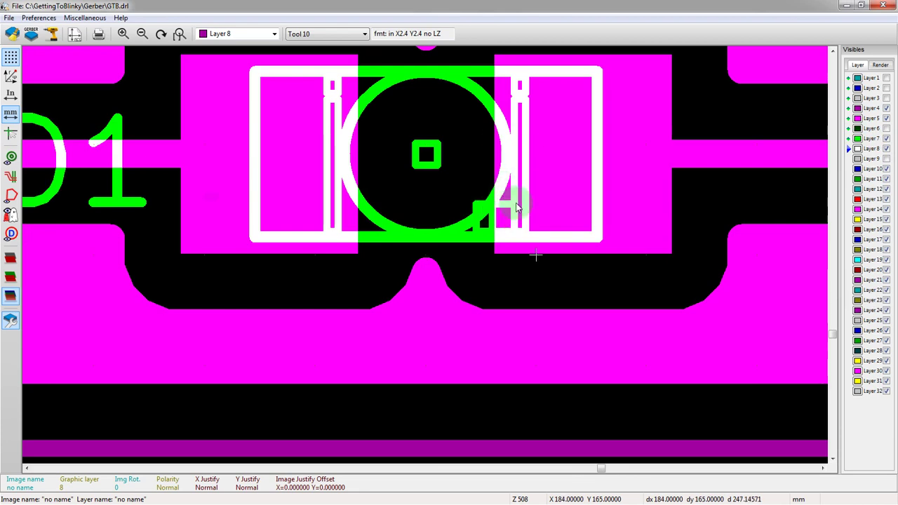
scroll(423, 260, "down", 7)
scroll(421, 236, "up", 2)
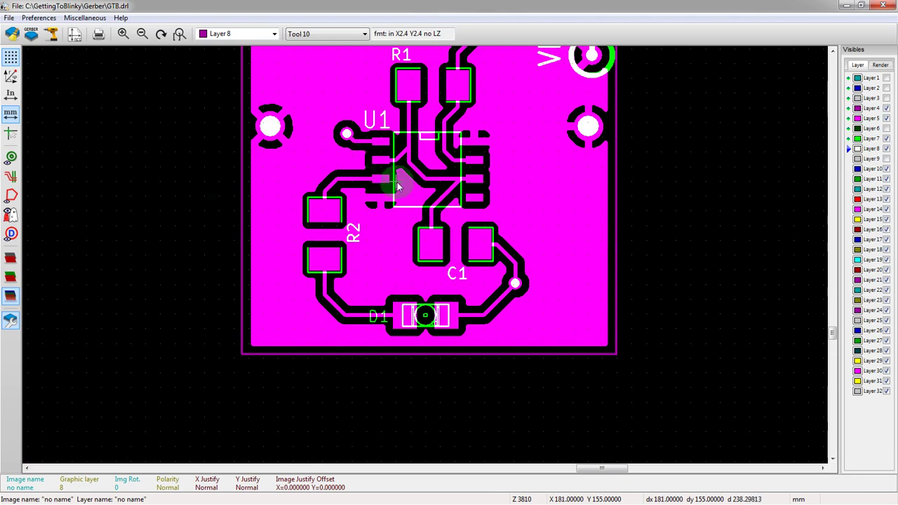
scroll(426, 254, "down", 1)
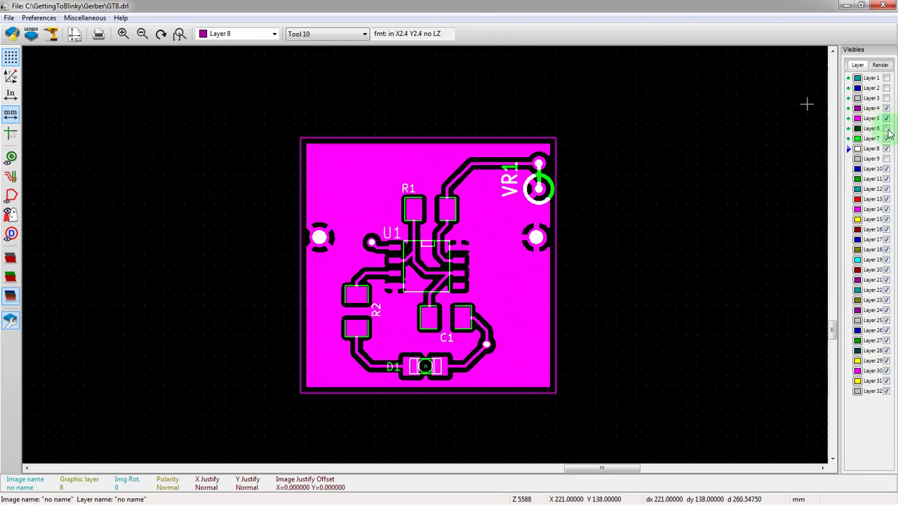
Step: Show the Layer 6 Getting To Blinky text, compare with Layers 5 and 7, and colour it GRAY
left_click(887, 130)
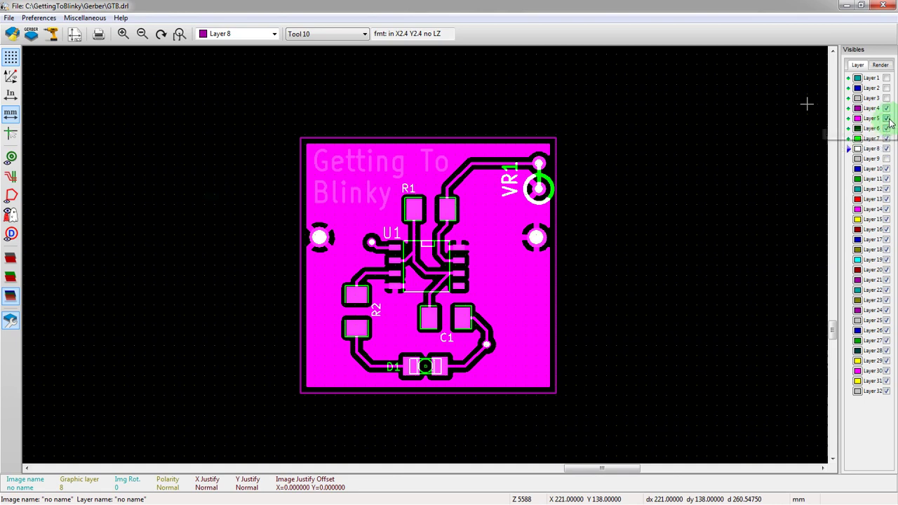
left_click(888, 118)
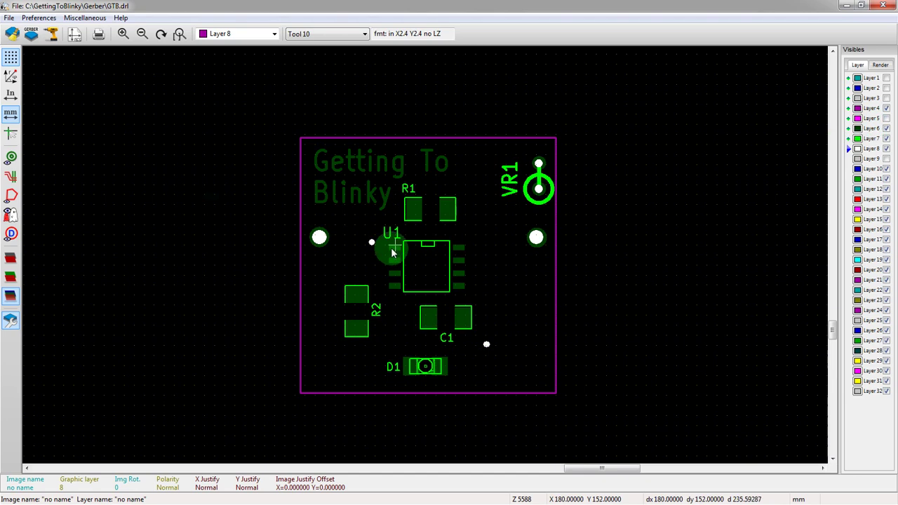
left_click(886, 139)
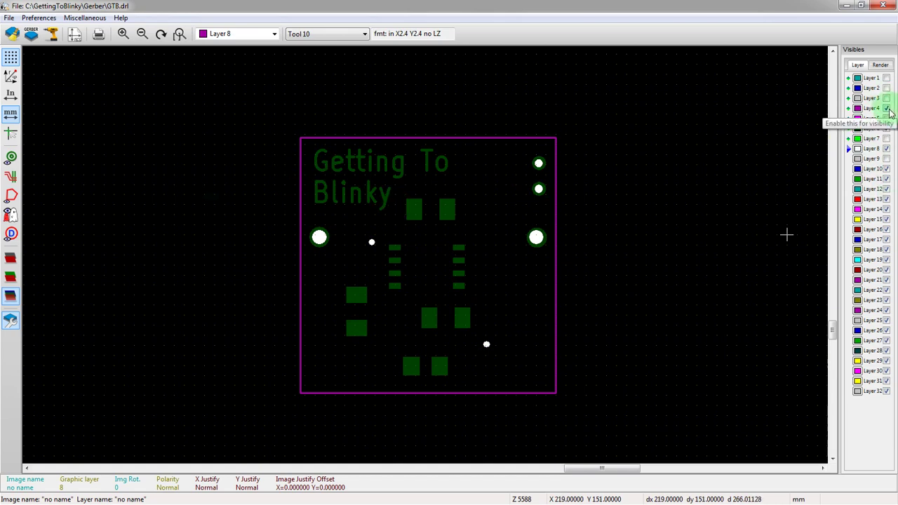
left_click(887, 119)
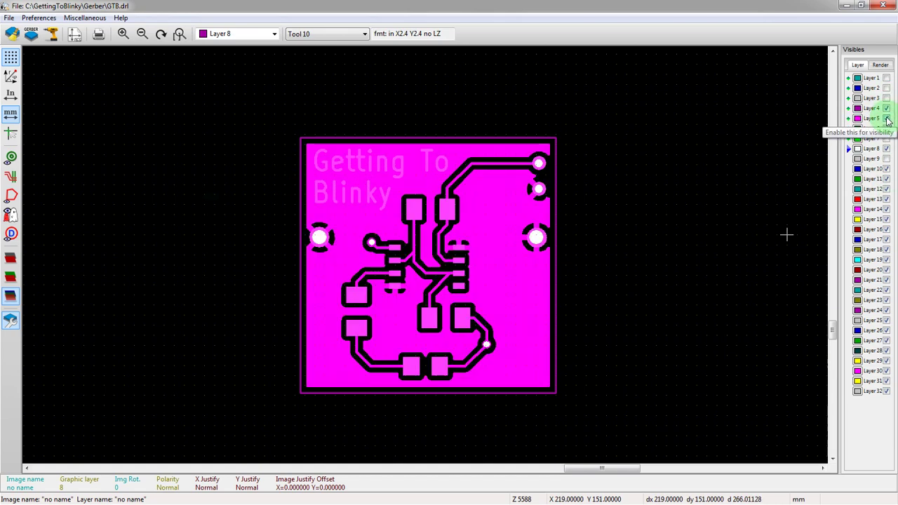
left_click(857, 129)
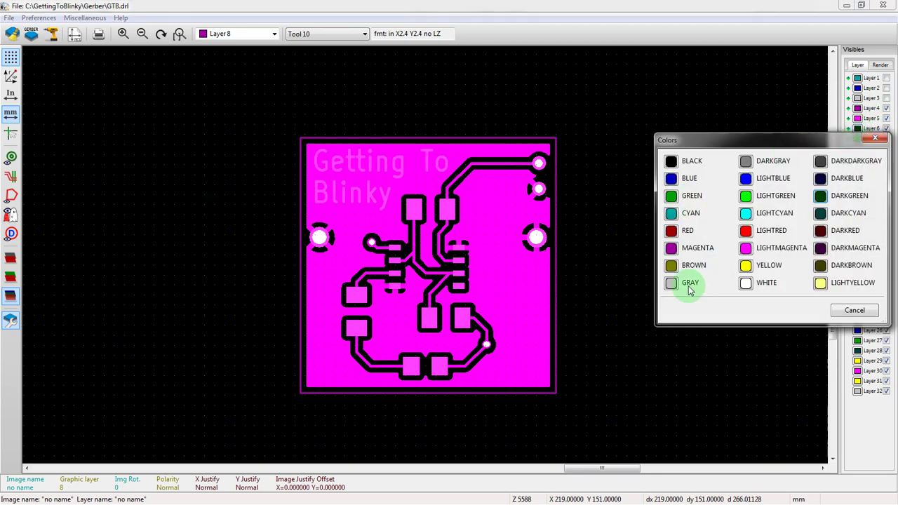
left_click(674, 282)
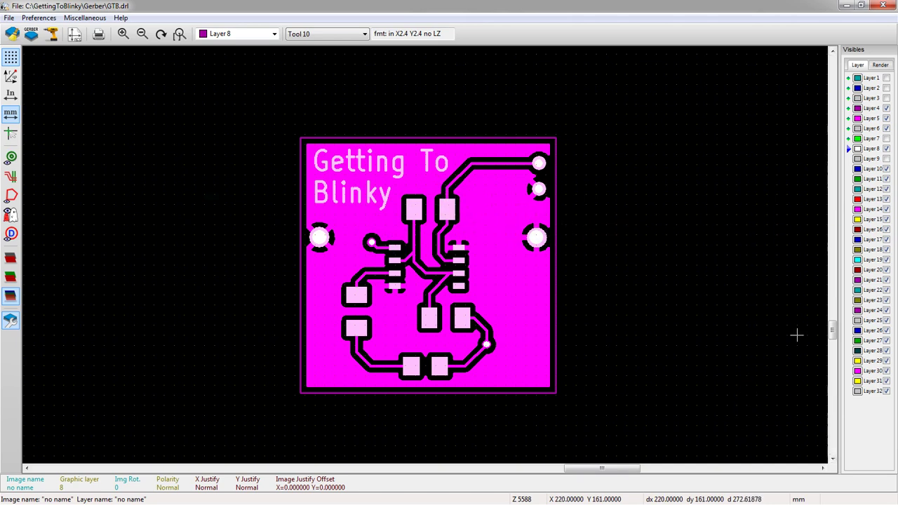
Step: Show the green Layer 7 component labels again and zoom around the board
scroll(625, 234, "down", 2)
scroll(625, 237, "up", 2)
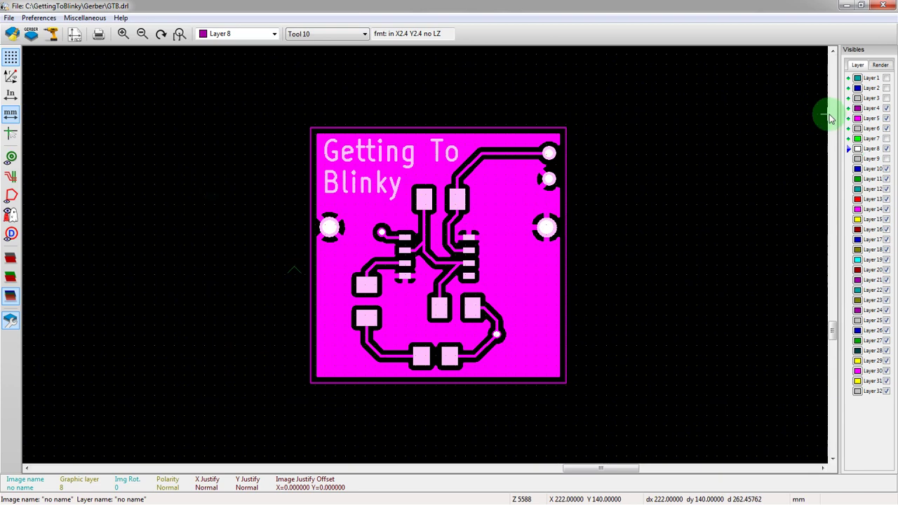
left_click(887, 138)
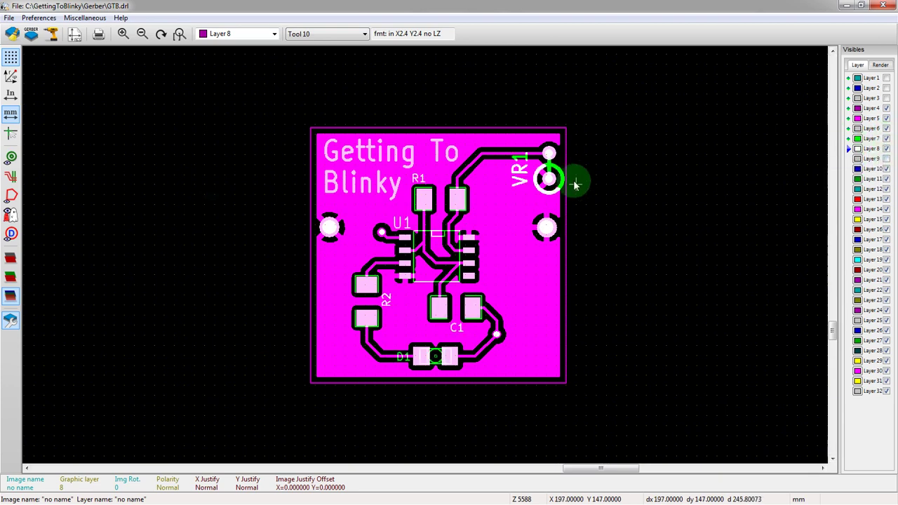
scroll(425, 254, "up", 2)
scroll(427, 258, "up", 3)
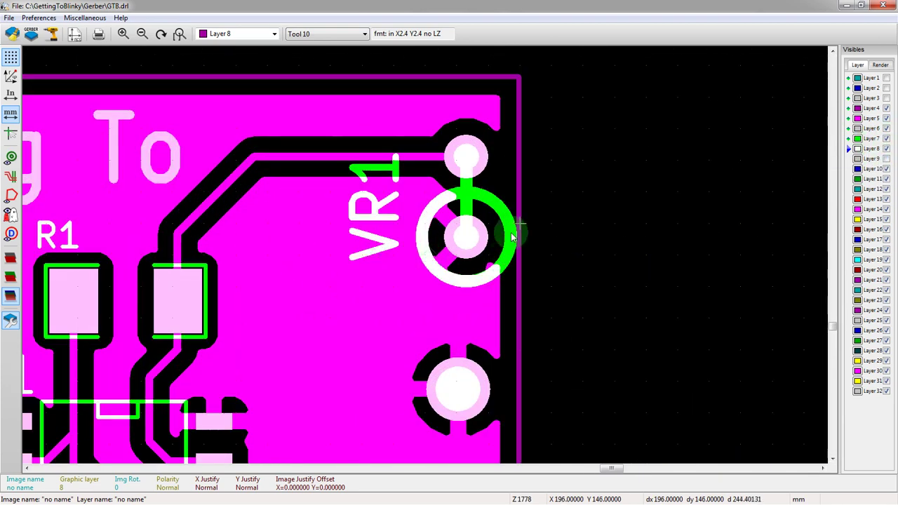
scroll(413, 253, "up", 4)
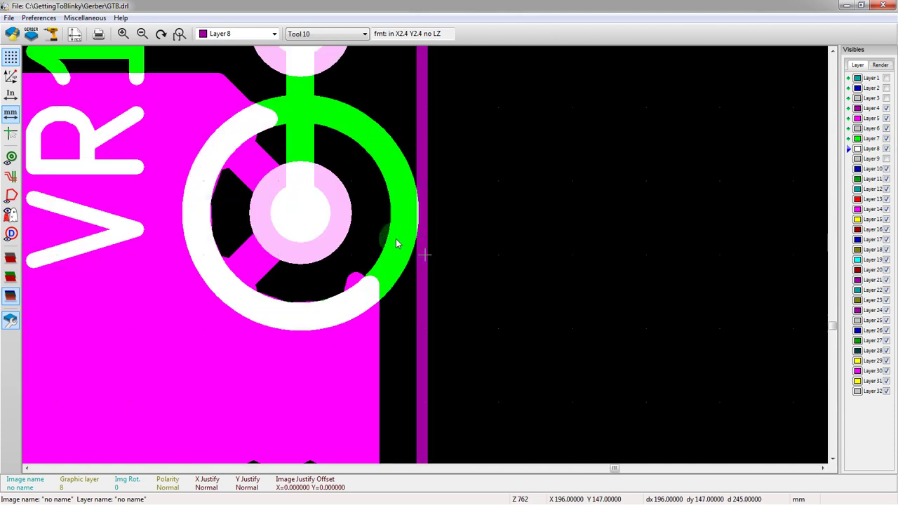
scroll(421, 251, "down", 9)
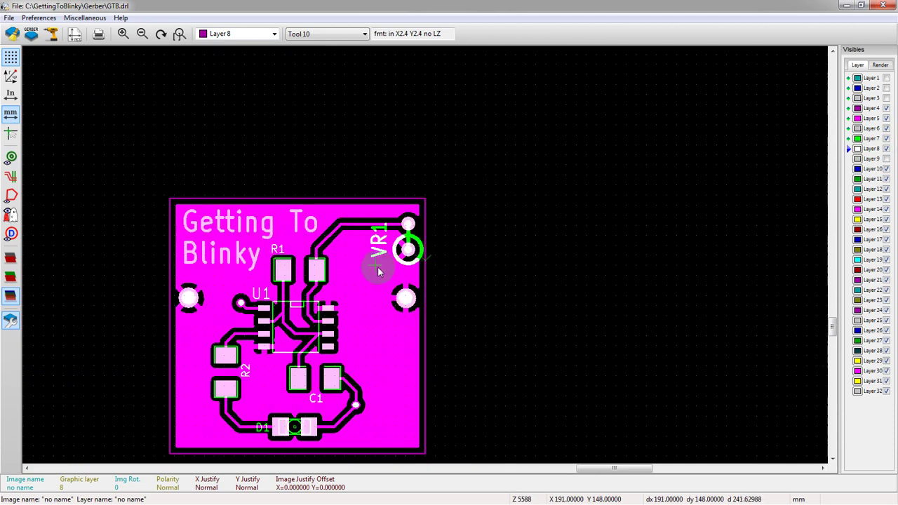
scroll(303, 279, "up", 2)
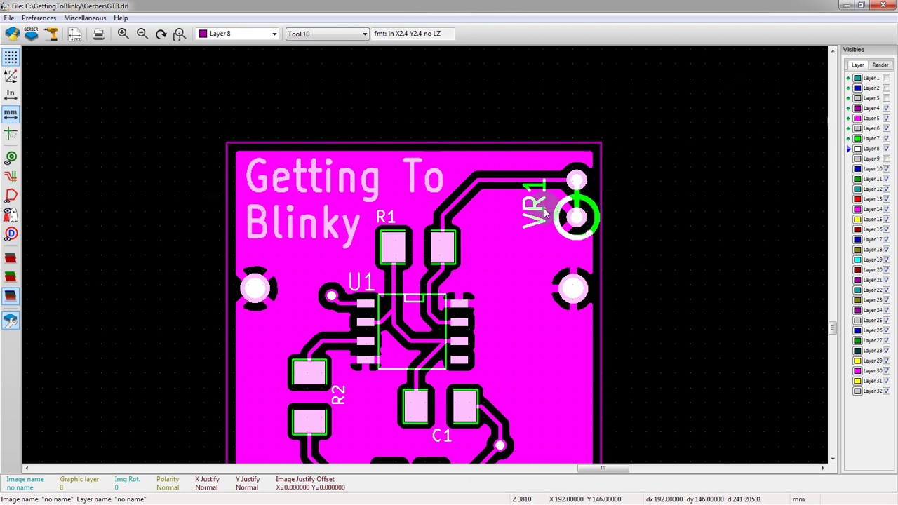
scroll(591, 219, "down", 2)
scroll(421, 251, "up", 1)
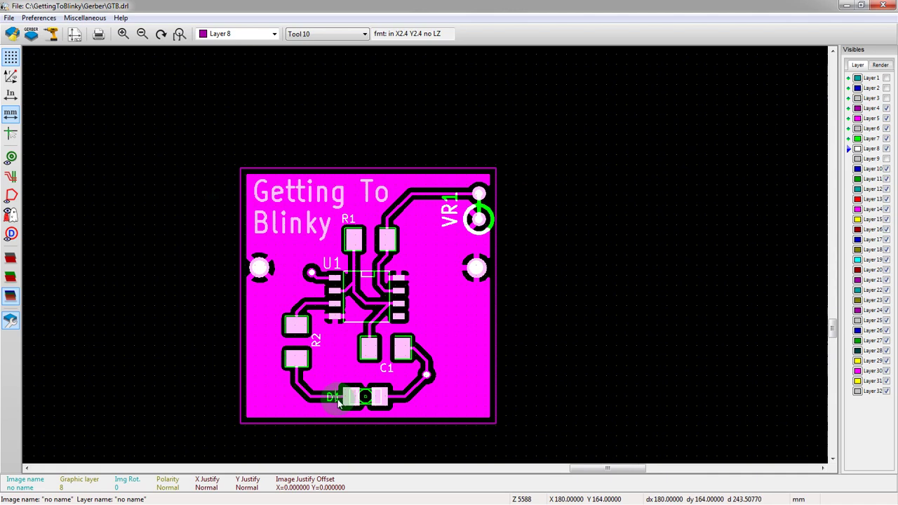
scroll(334, 401, "up", 4)
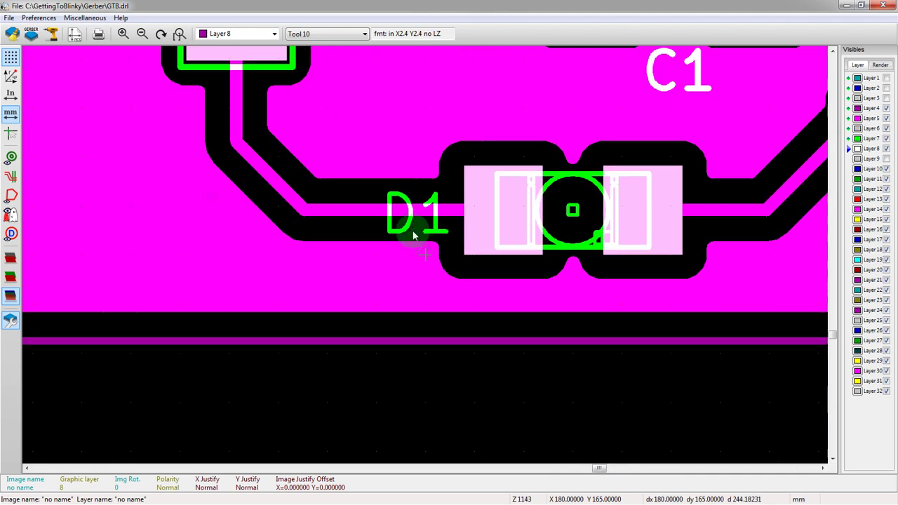
scroll(412, 236, "down", 2)
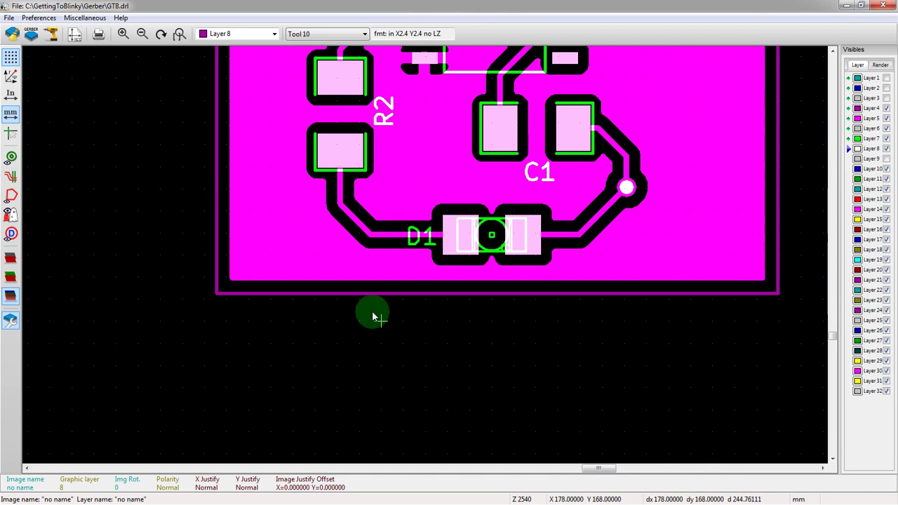
scroll(427, 255, "down", 1)
scroll(425, 258, "up", 1)
scroll(425, 259, "down", 2)
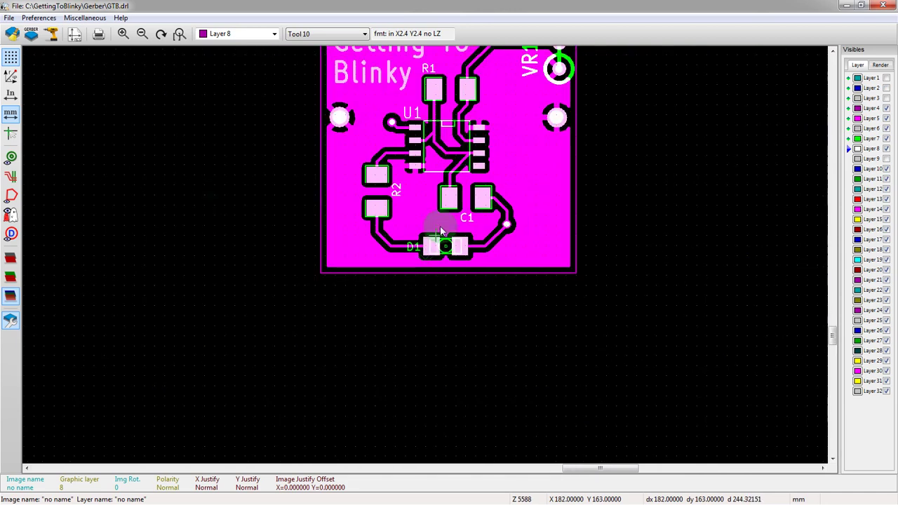
scroll(445, 215, "up", 1)
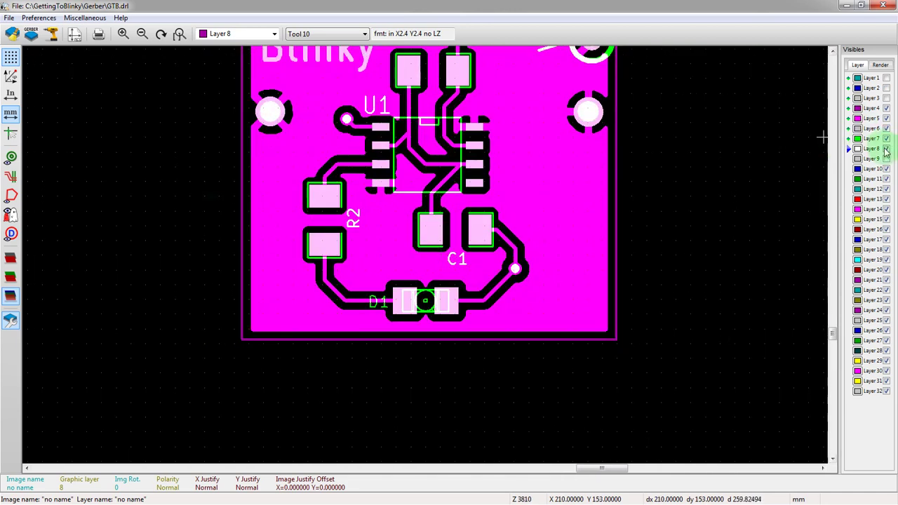
Step: Turn on Layer 3 silkscreen outline plus the Layer 1 and Layer 2 copper
left_click(886, 98)
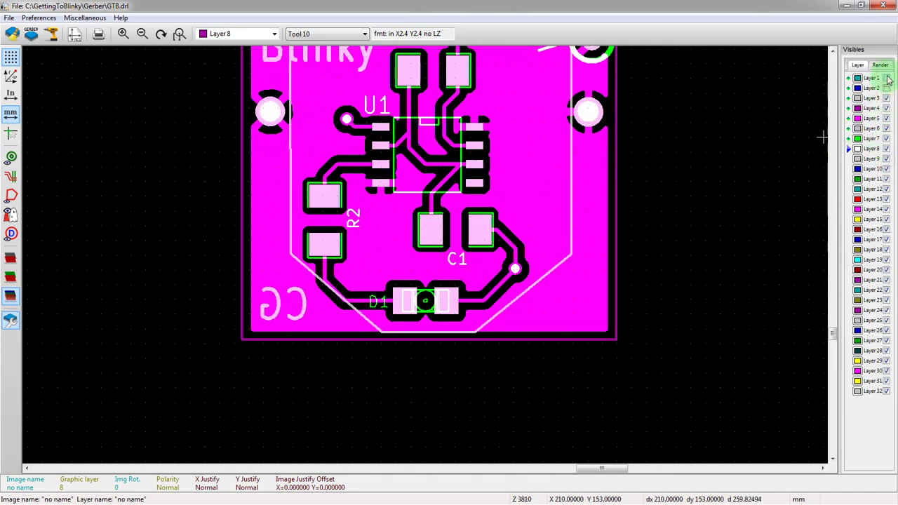
left_click(887, 78)
left_click(886, 88)
scroll(426, 255, "down", 2)
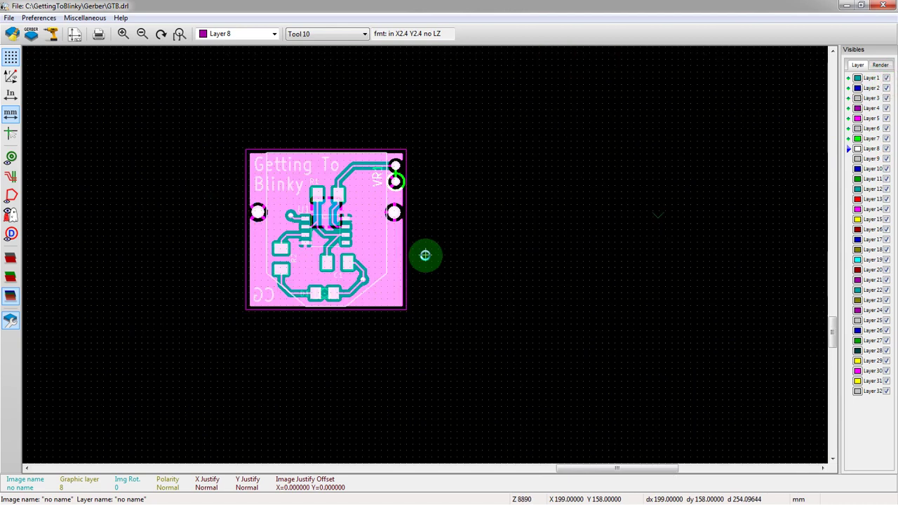
Step: Close GerbView, then create and delete an unwanted Gerber.rar archive
left_click(878, 7)
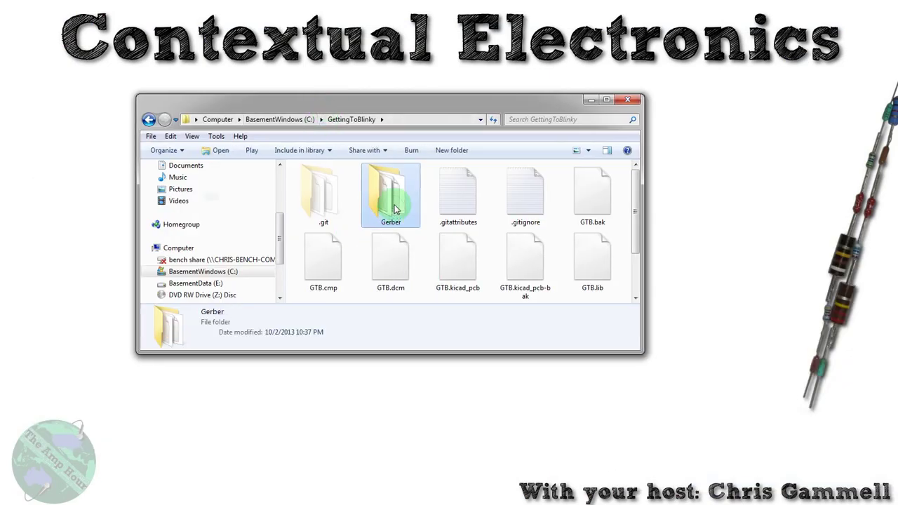
right_click(383, 186)
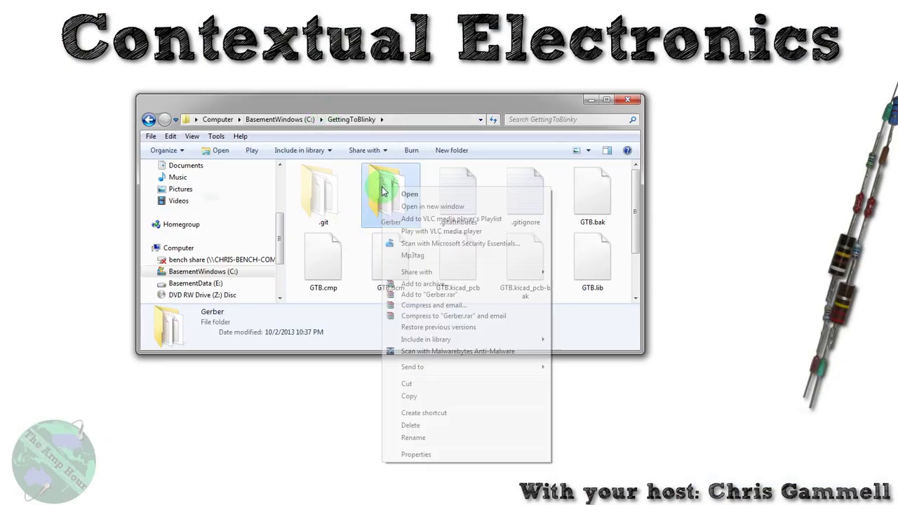
left_click(428, 295)
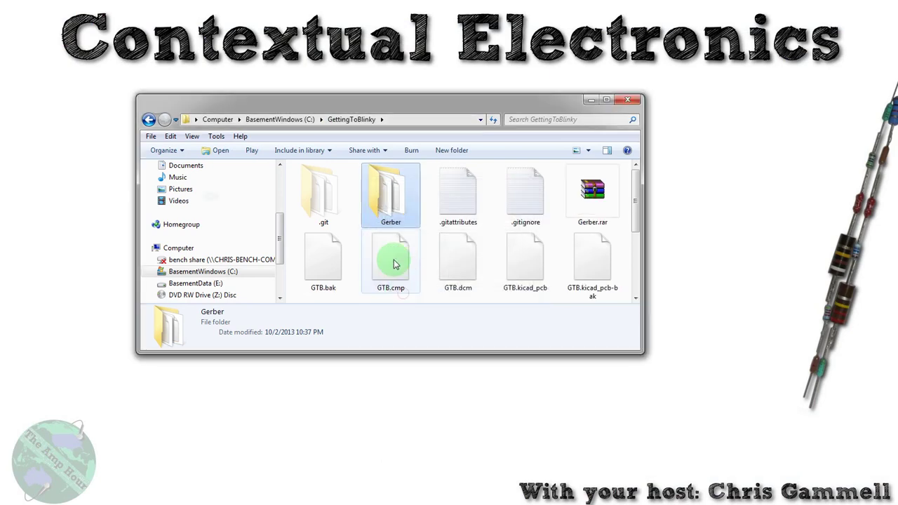
left_click(597, 209)
key("Delete")
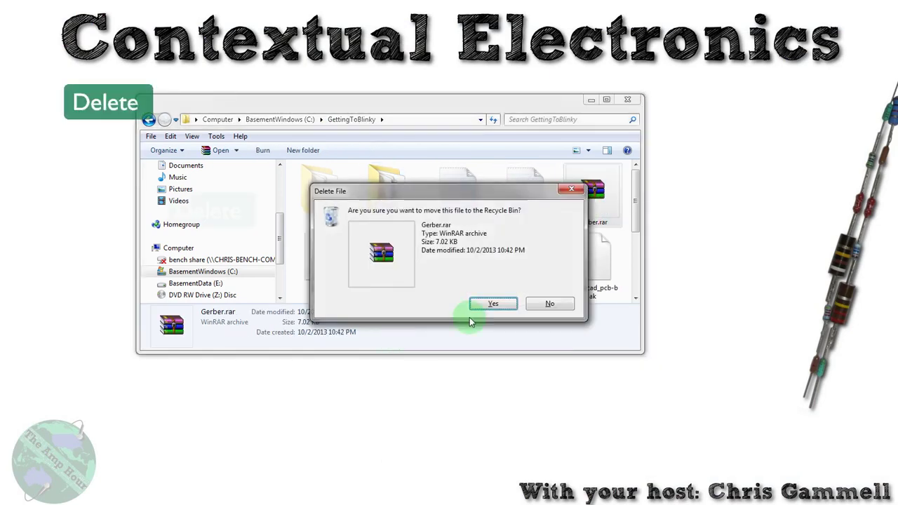
left_click(482, 302)
Step: Archive the Gerber folder in ZIP format and rename Gerber.zip to GTB.zip
right_click(401, 207)
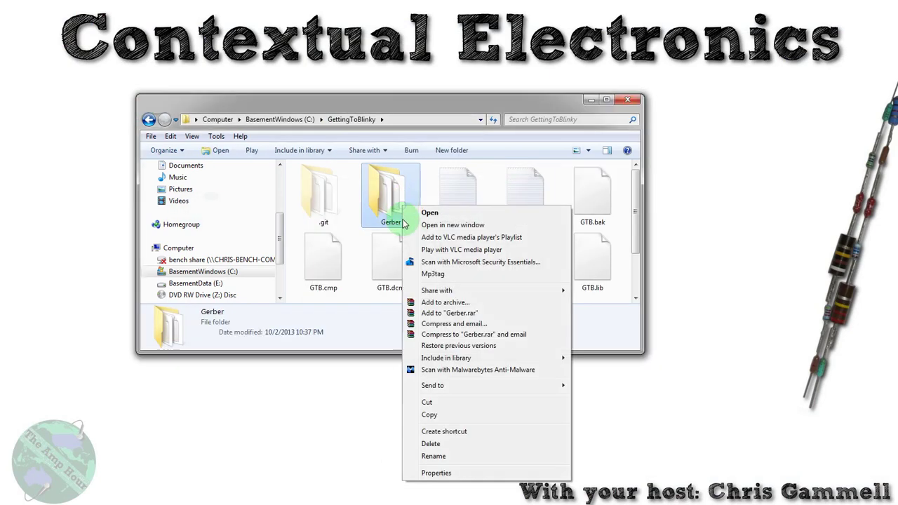
left_click(445, 303)
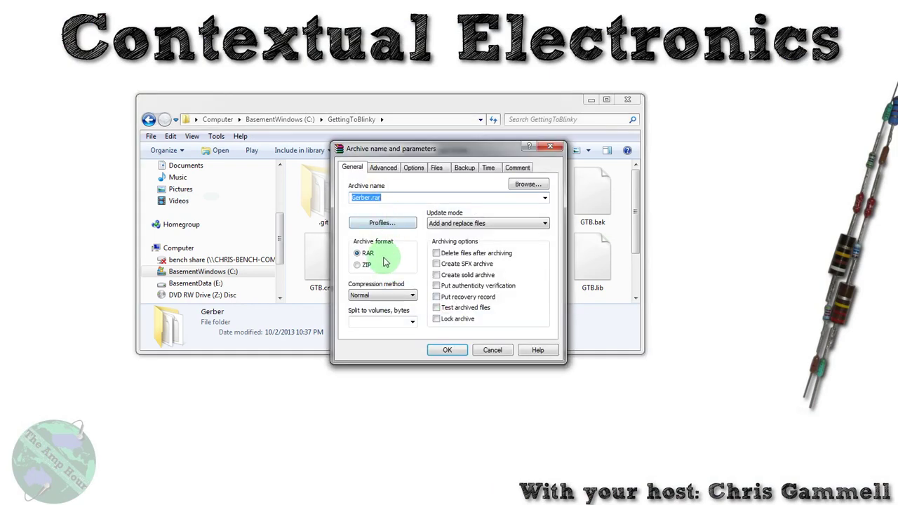
left_click(357, 264)
left_click(447, 351)
left_click(598, 197)
key("F2")
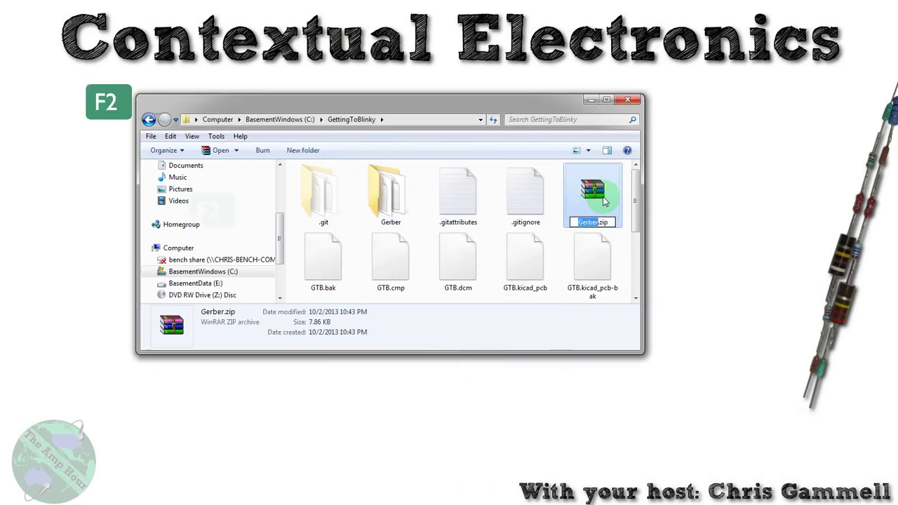
type("GTB")
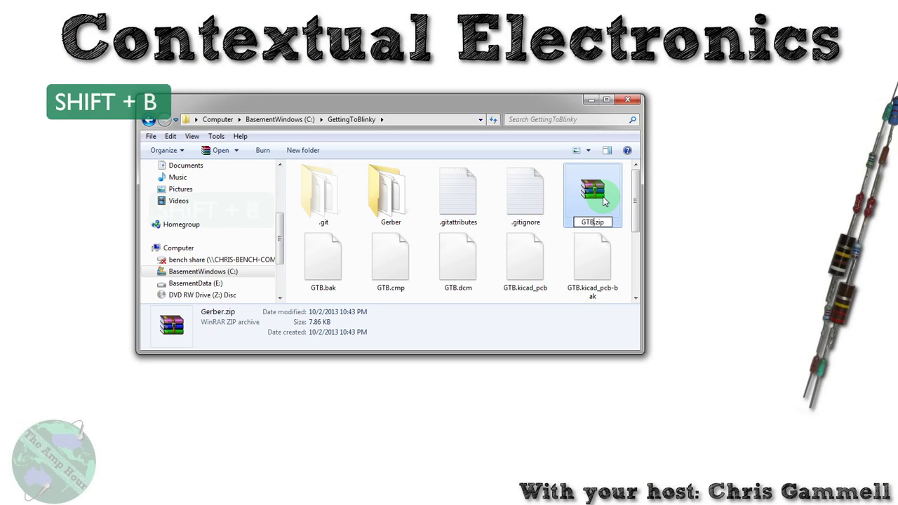
key("Return")
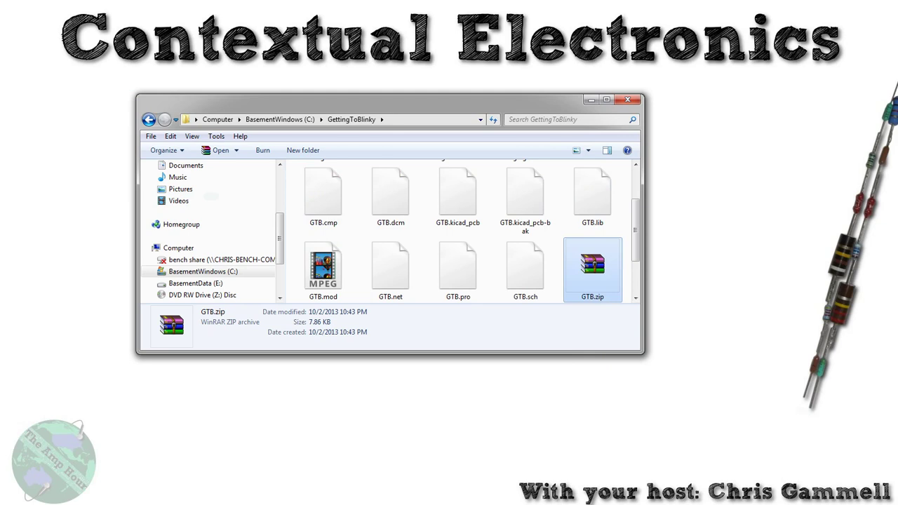
Step: Switch to Chrome showing oshpark.com's PCB Order – Upload your design page
key("alt+Tab")
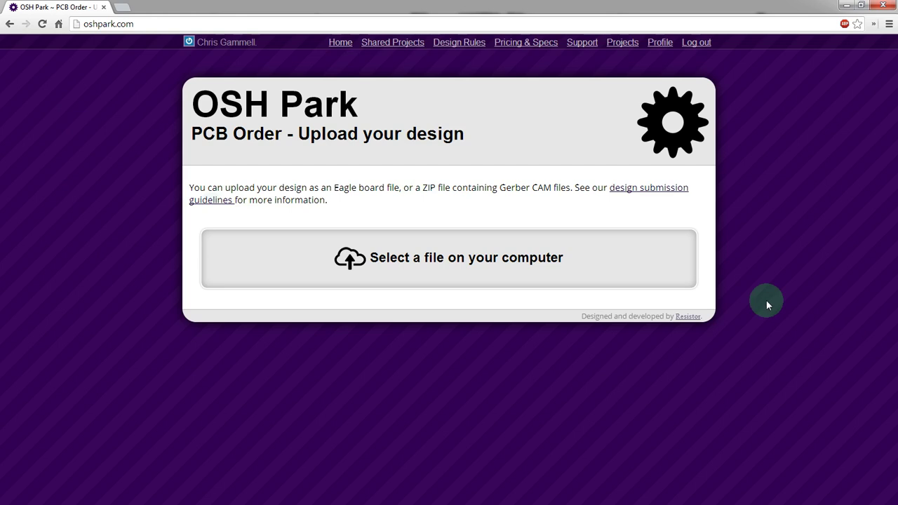
left_click(713, 268)
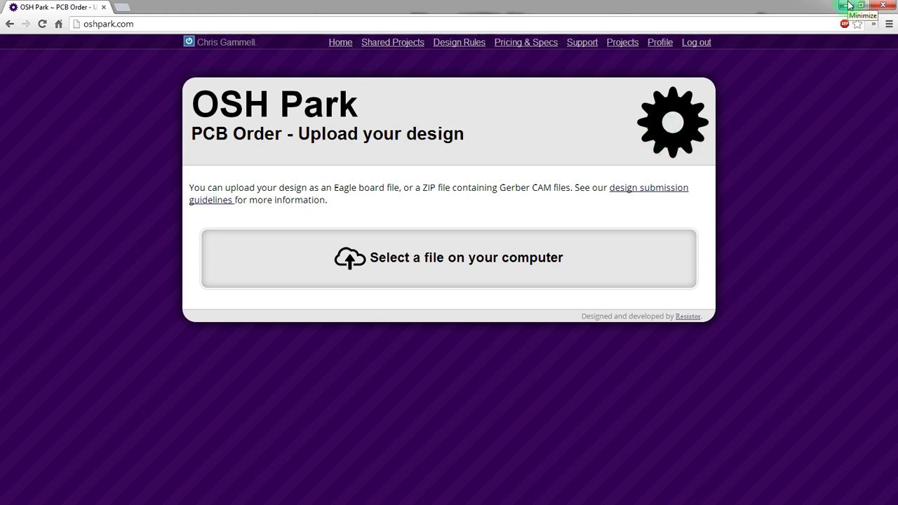
Step: Upload C:\GettingToBlinky\GTB.zip as the design file
left_click(542, 257)
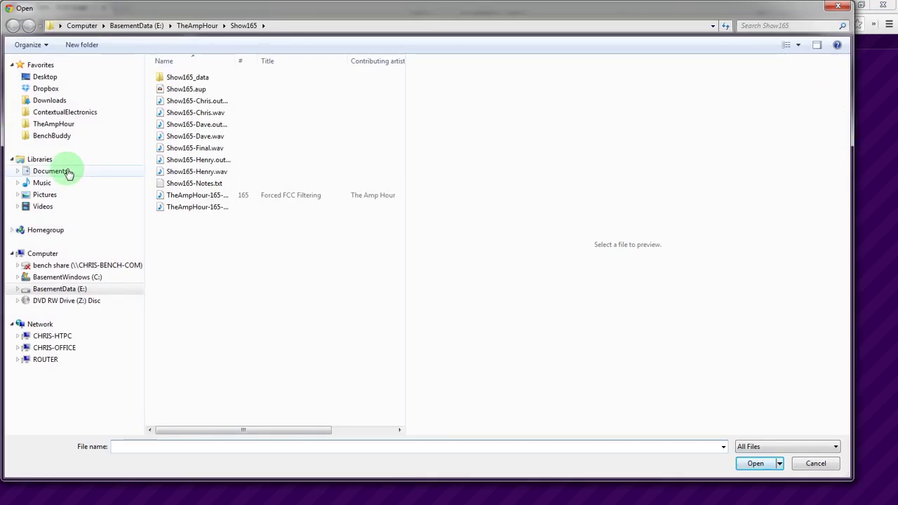
left_click(100, 279)
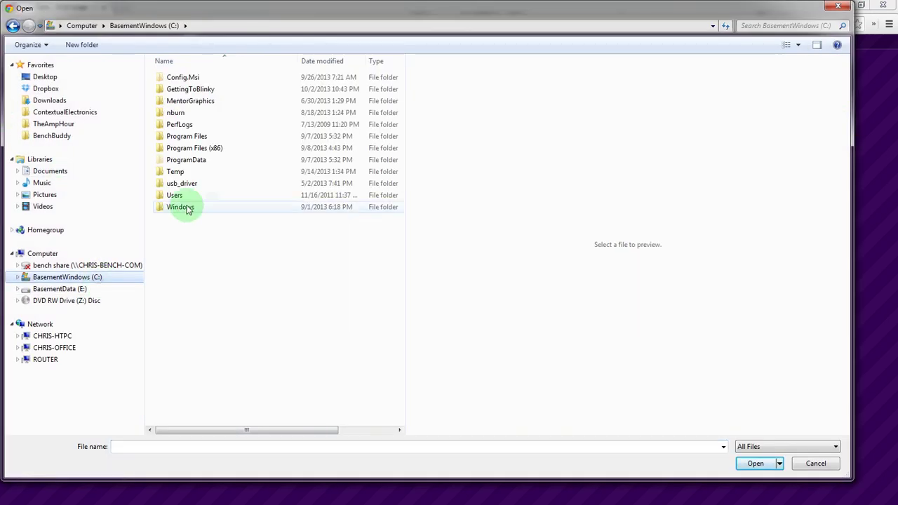
double_click(196, 89)
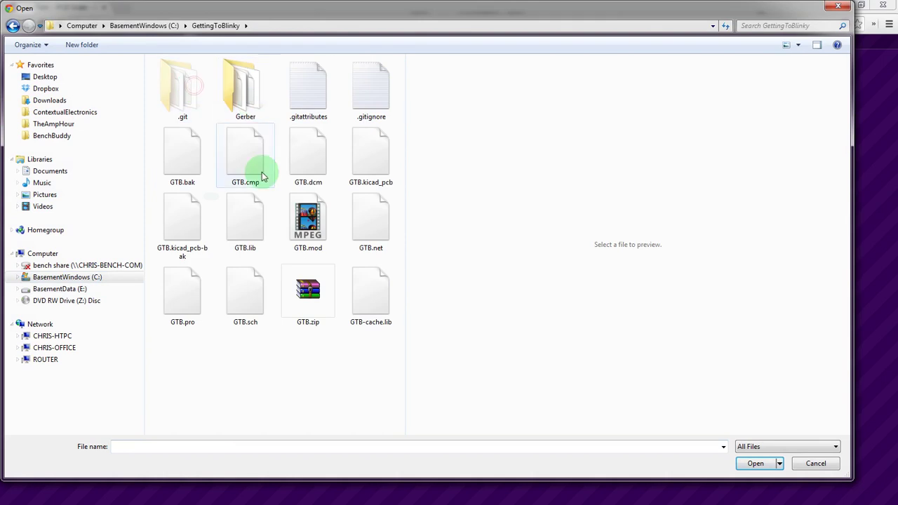
left_click(308, 292)
left_click(755, 464)
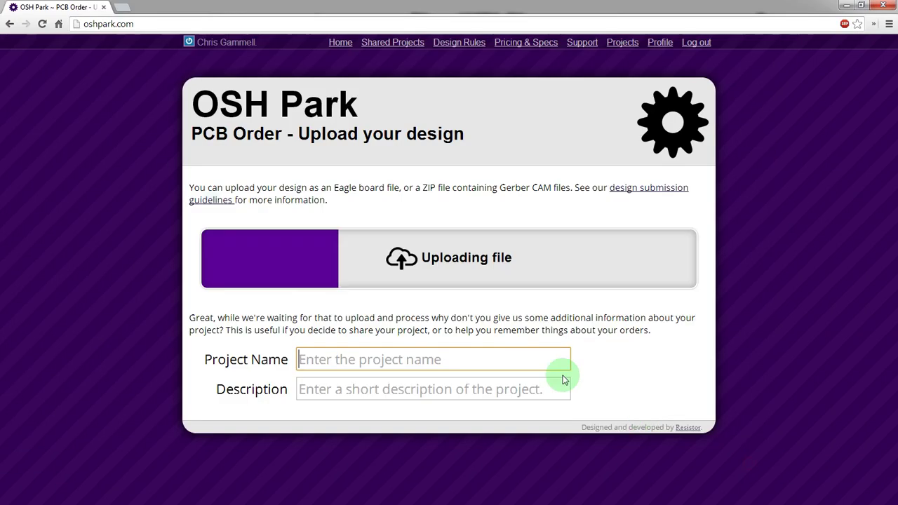
Step: Enter project name GTB and description 'Getting to Blinky'
type("GTB")
key("Tab")
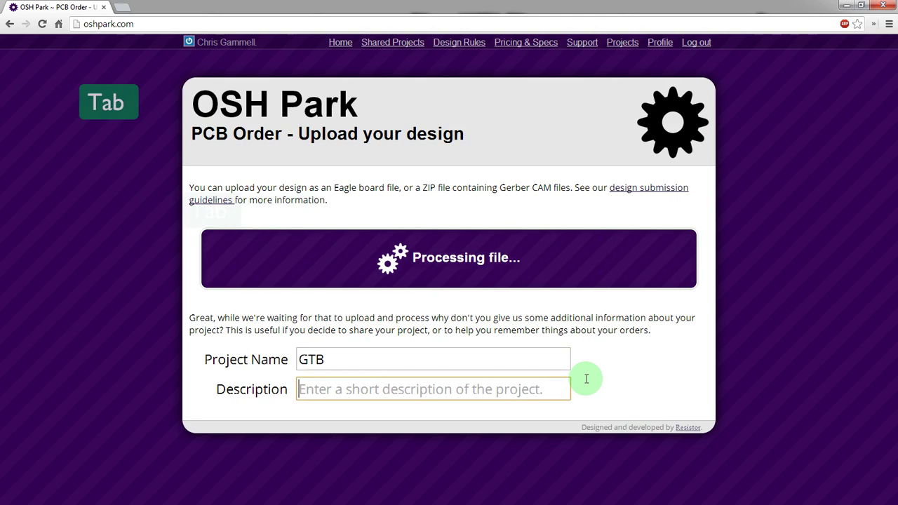
type("Getting to Blinky")
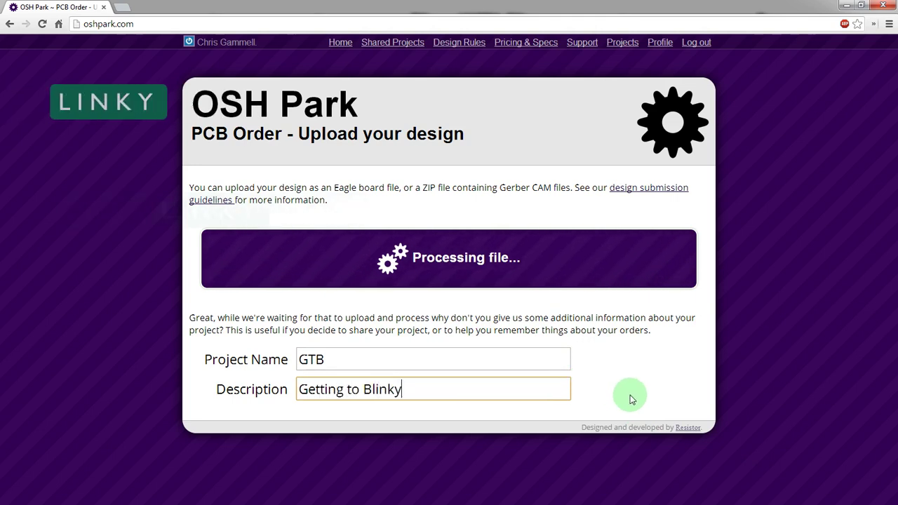
left_click(630, 399)
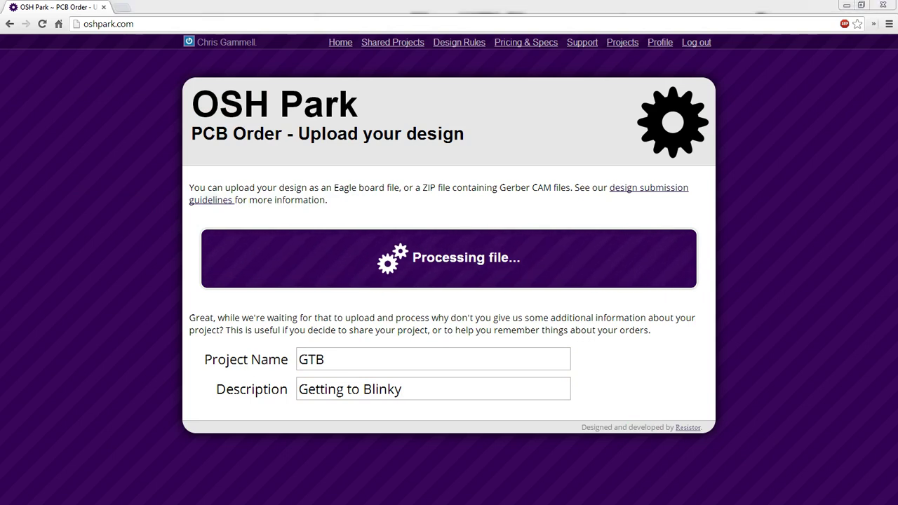
Step: Open OSH Park's design submission guidelines in a new tab and skim through them
middle_click(638, 193)
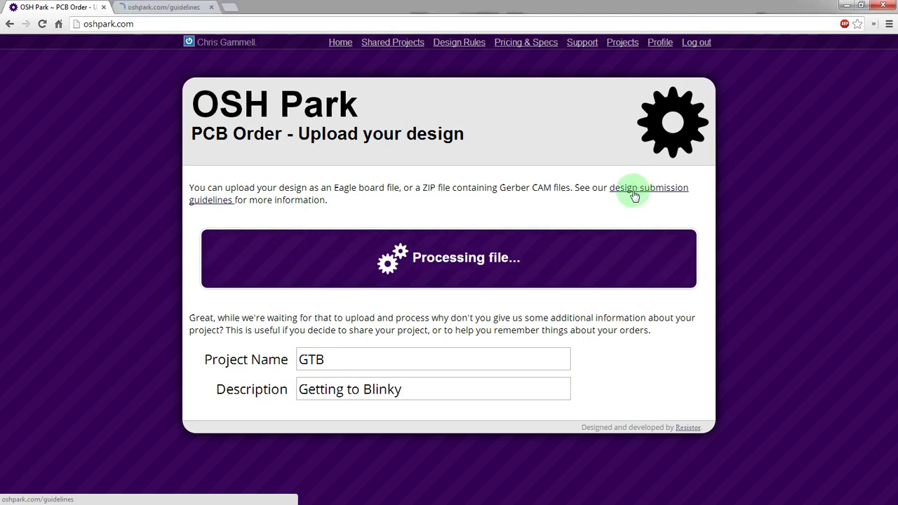
left_click(199, 8)
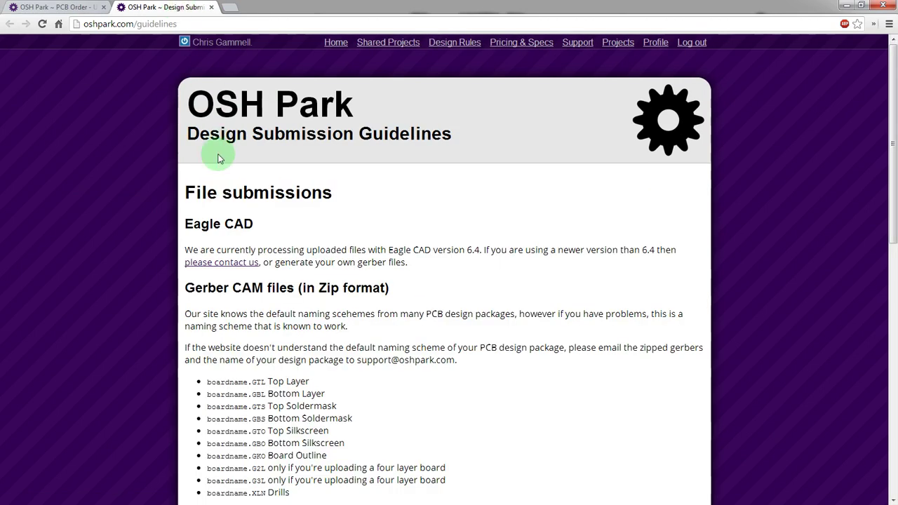
scroll(218, 160, "down", 1)
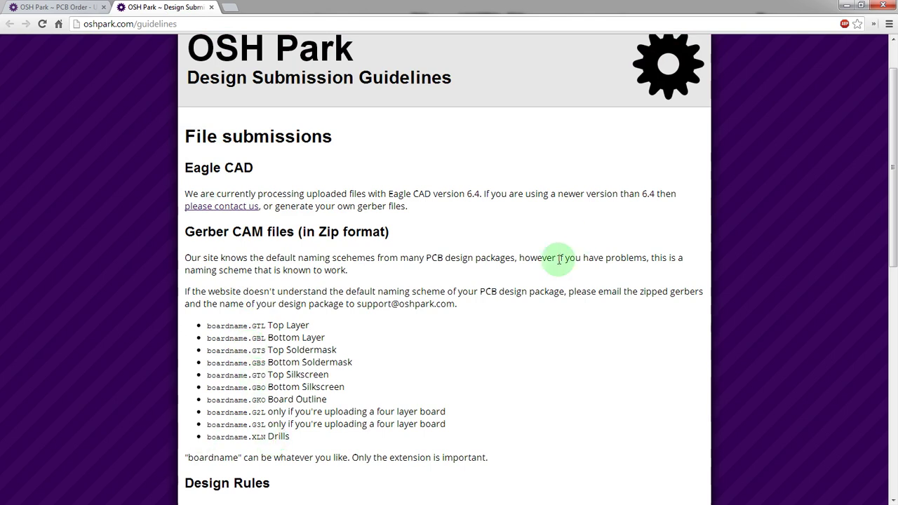
scroll(555, 263, "up", 2)
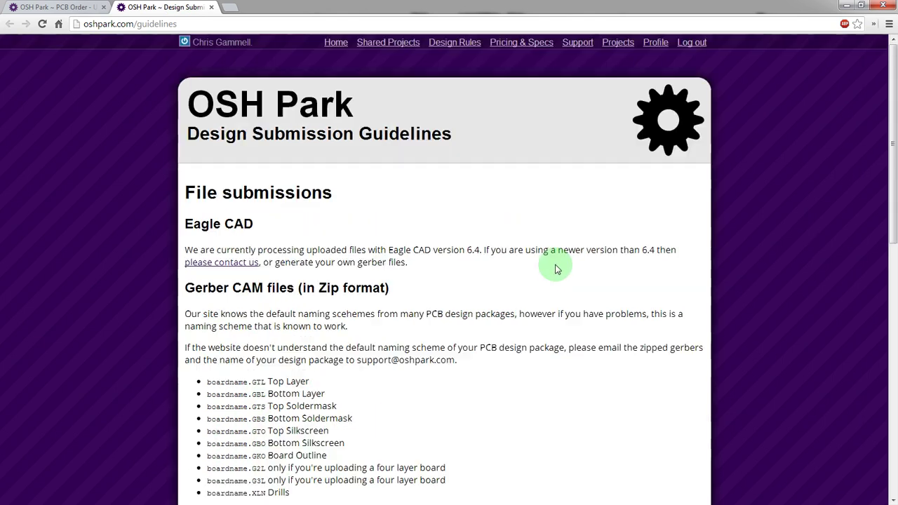
Step: Open the design rules page in another tab and close the extra guidelines page
middle_click(465, 45)
left_click(242, 7)
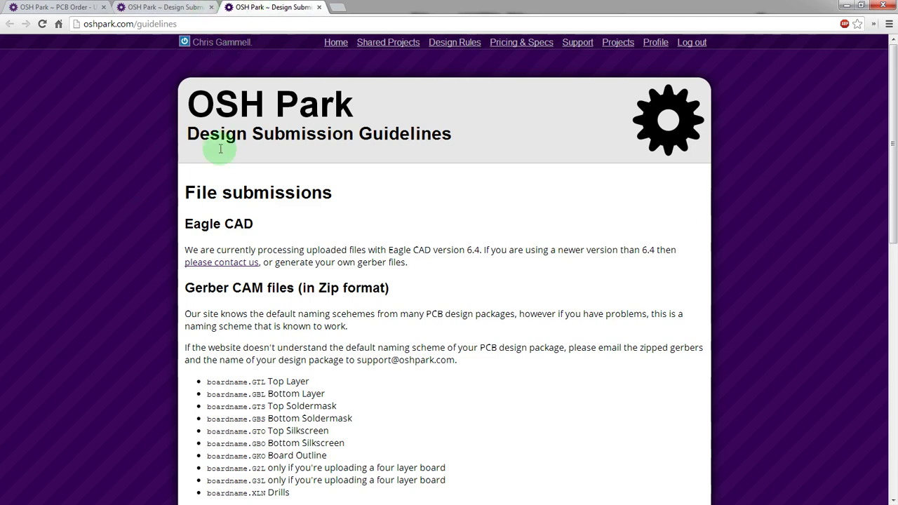
scroll(231, 237, "down", 3)
scroll(235, 253, "up", 2)
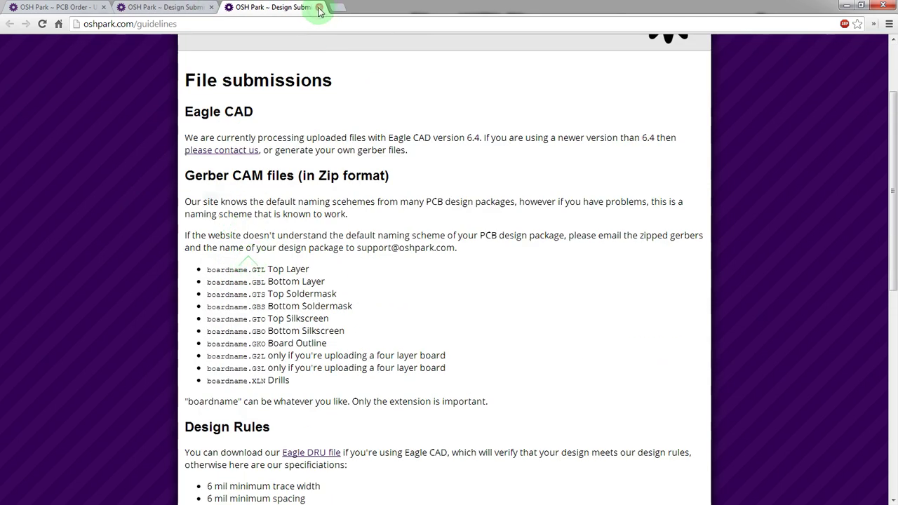
left_click(319, 7)
Step: Read the design rules, noting the 6 mil minimum trace width, and return to the PCB order page
scroll(274, 231, "down", 4)
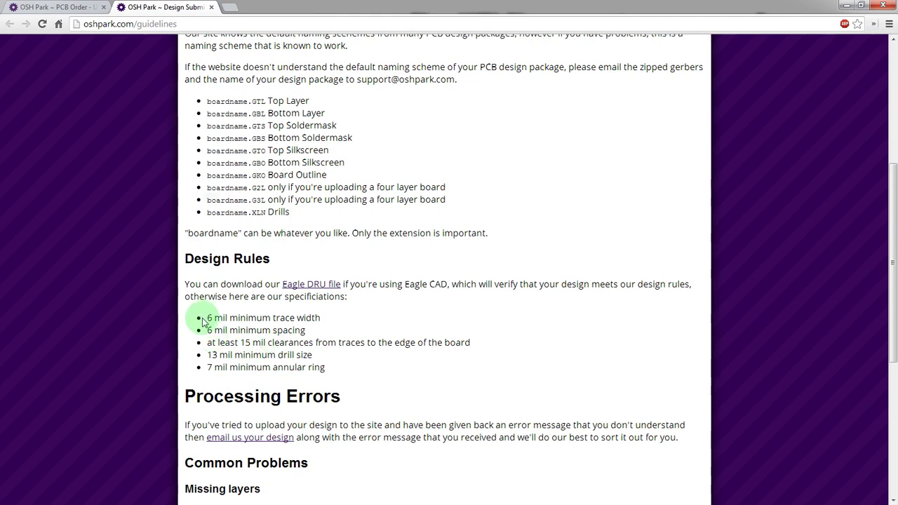
left_click_drag(207, 320, 224, 318)
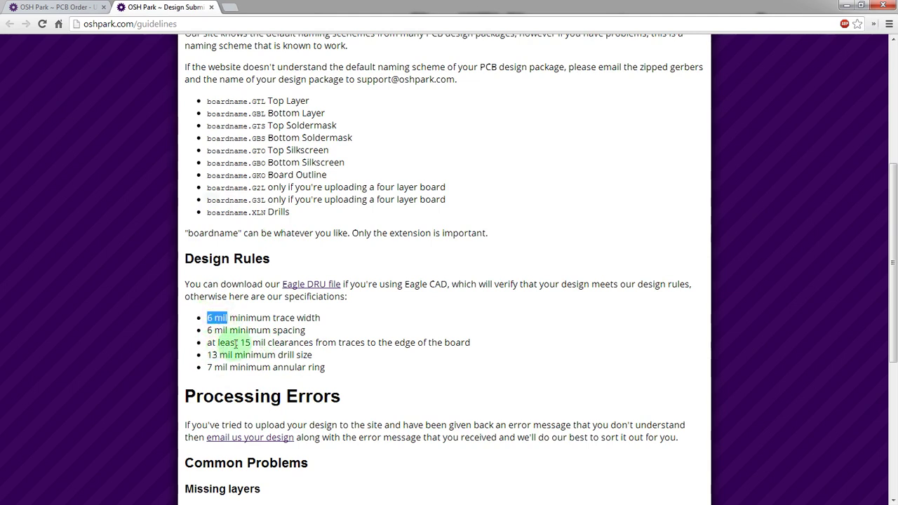
scroll(239, 344, "up", 1)
scroll(239, 344, "down", 2)
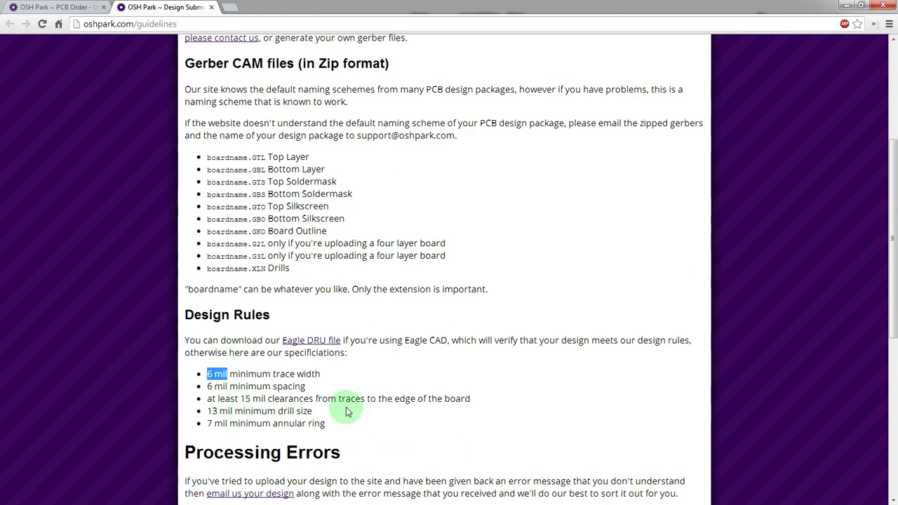
scroll(332, 419, "down", 3)
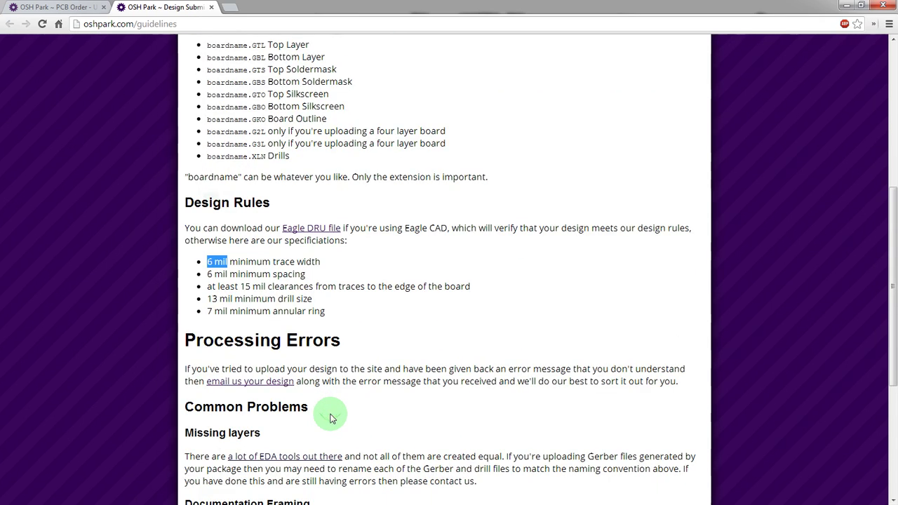
scroll(332, 418, "down", 5)
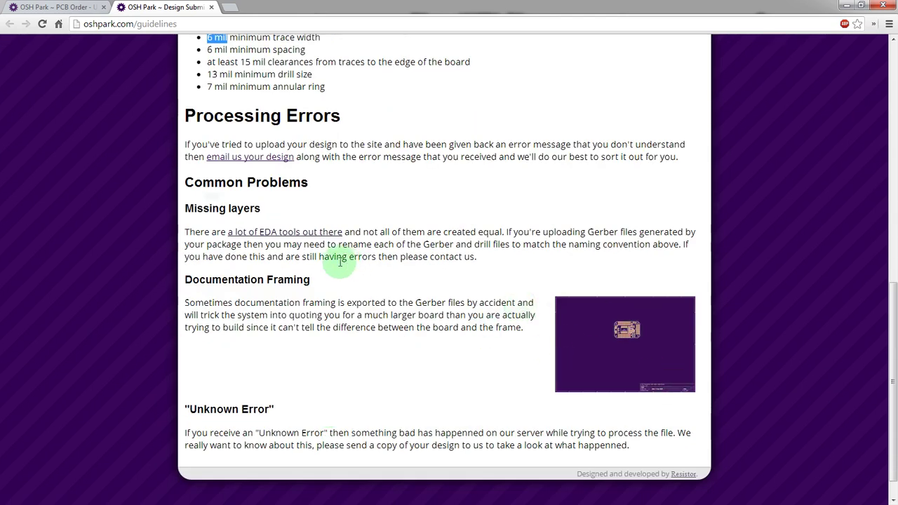
scroll(351, 260, "up", 4)
left_click(74, 8)
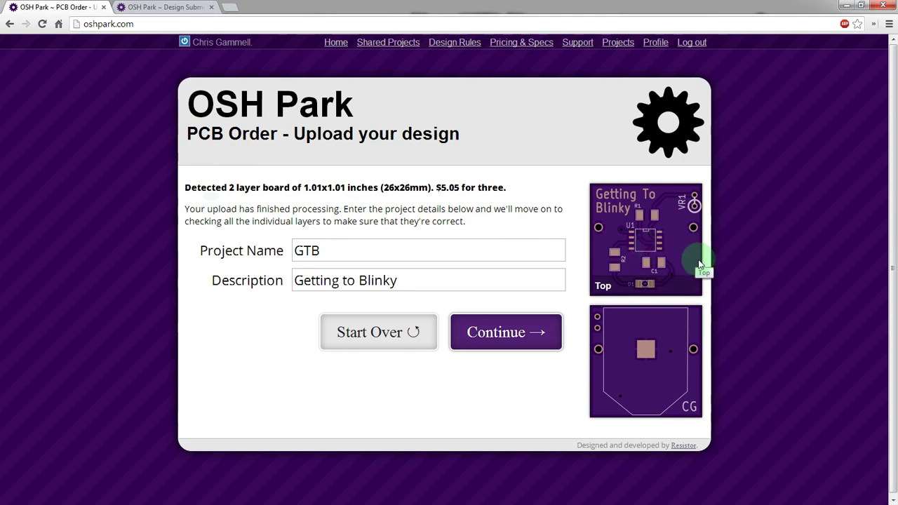
scroll(692, 281, "up", 3, "ctrl")
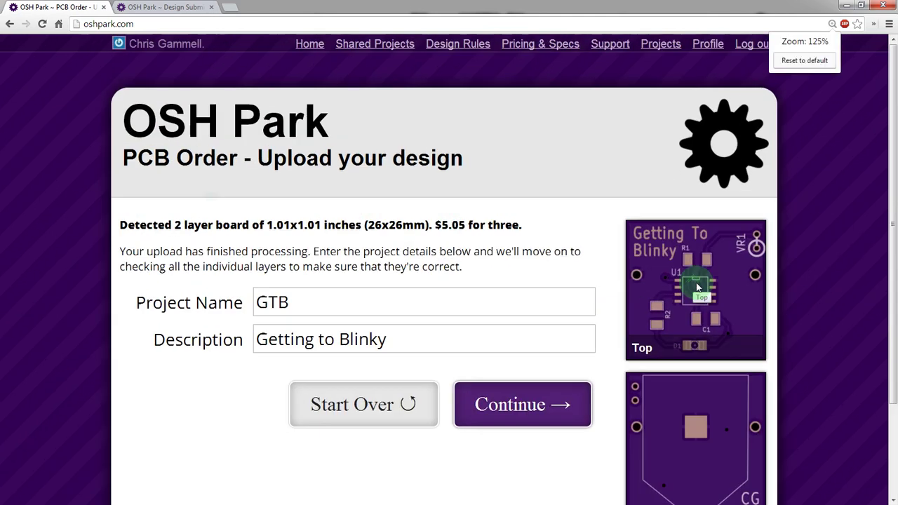
scroll(697, 287, "down", 2)
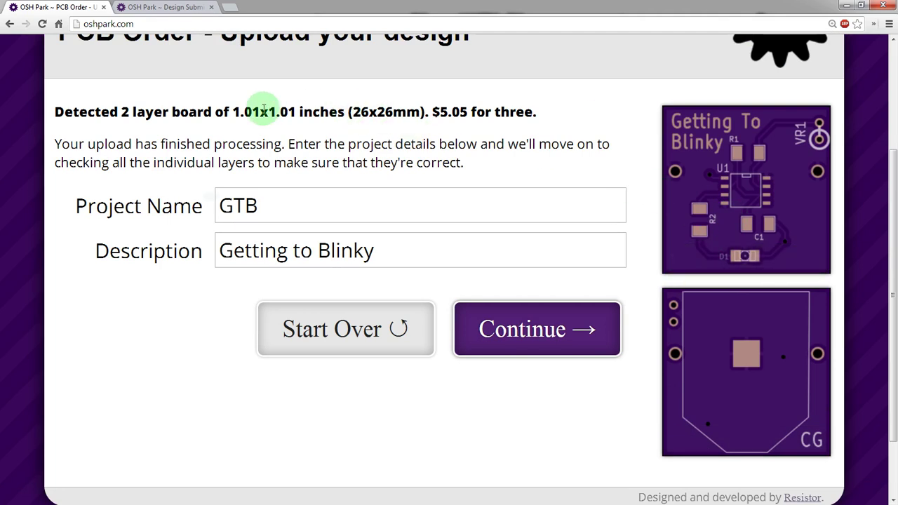
left_click_drag(241, 112, 260, 115)
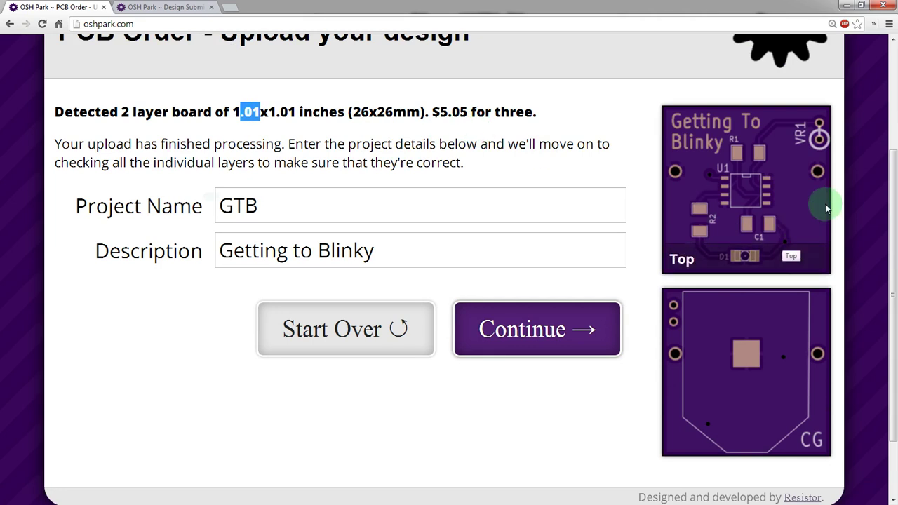
left_click(798, 227)
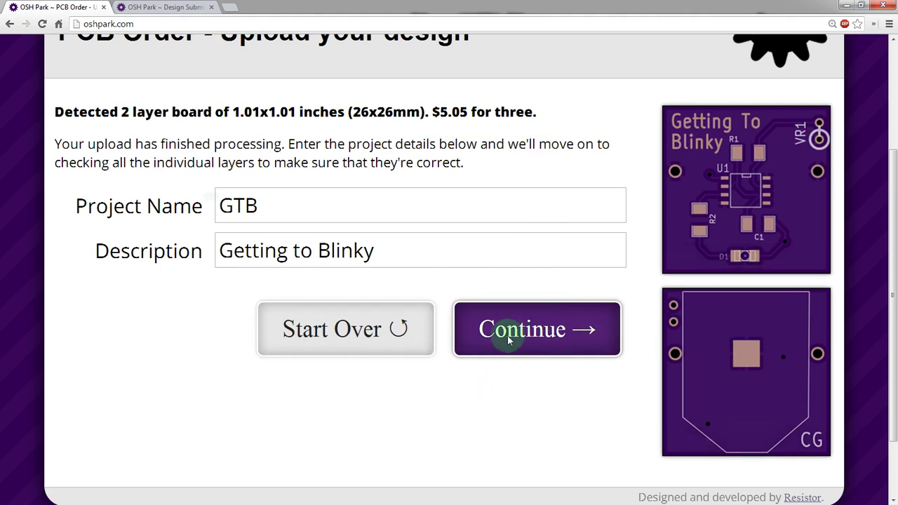
Step: Continue to the Verify your design page and review the GTB board renders
scroll(664, 337, "up", 2)
scroll(663, 341, "down", 2)
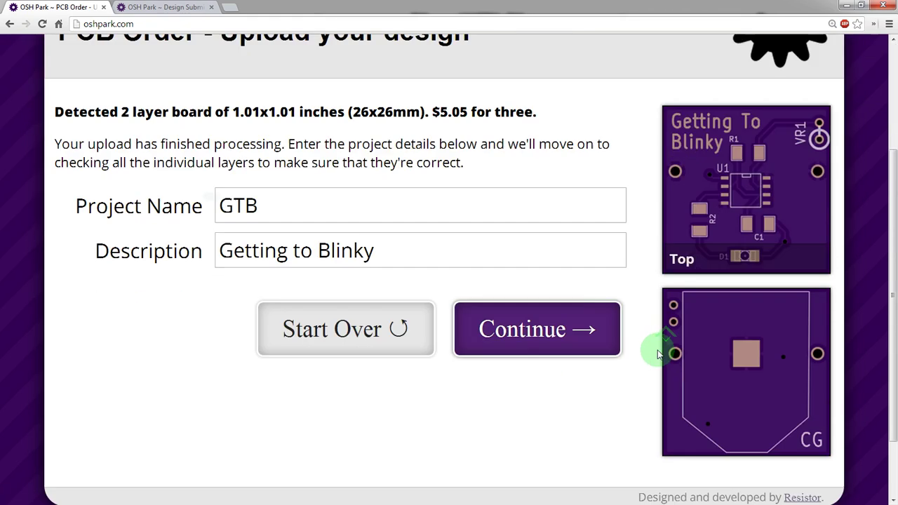
left_click(574, 332)
scroll(609, 337, "down", 2)
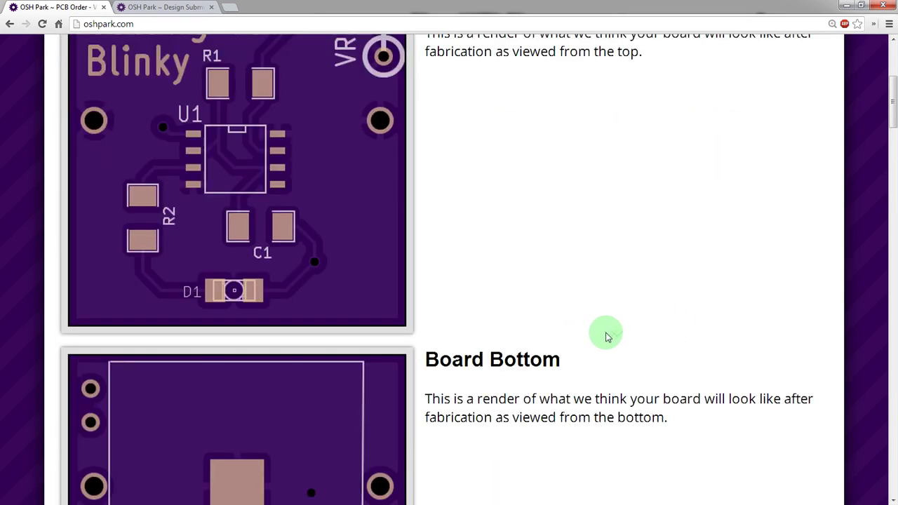
scroll(608, 337, "up", 2)
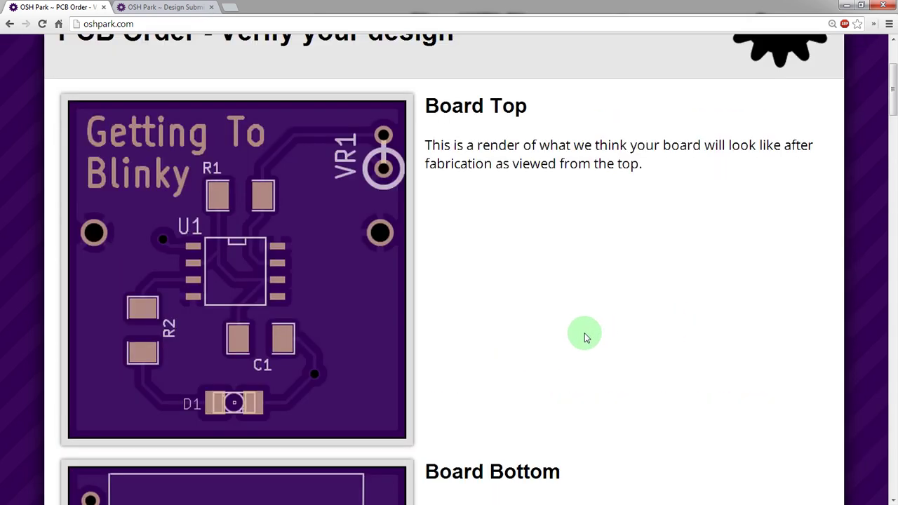
scroll(587, 337, "down", 5)
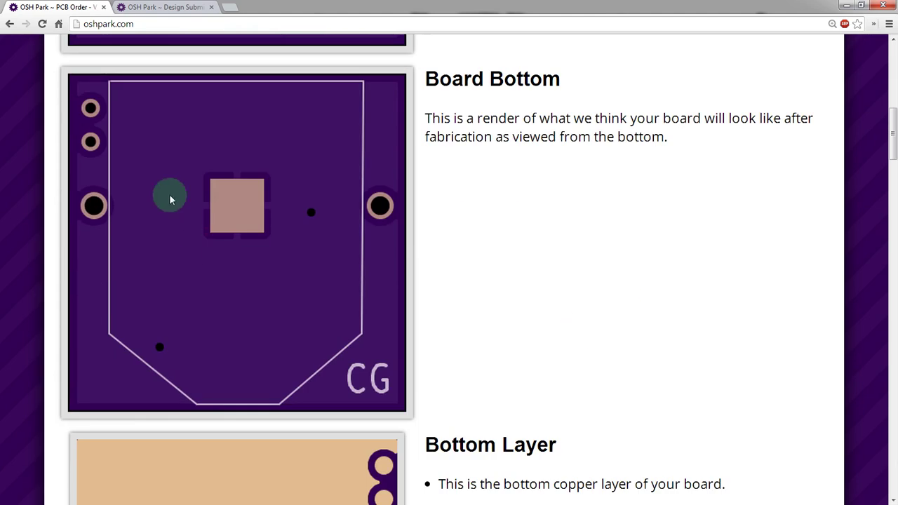
scroll(210, 203, "up", 2)
scroll(211, 225, "down", 2)
scroll(204, 240, "up", 5, "ctrl")
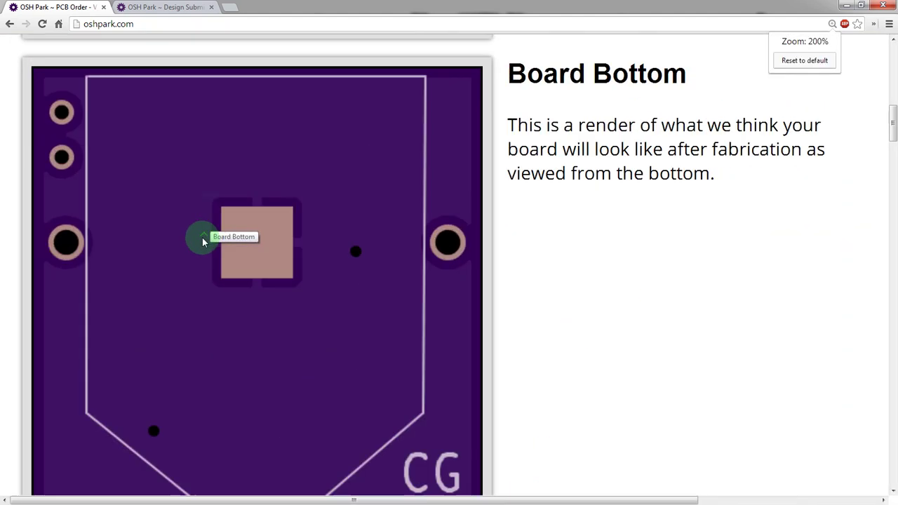
scroll(200, 239, "up", 1, "ctrl")
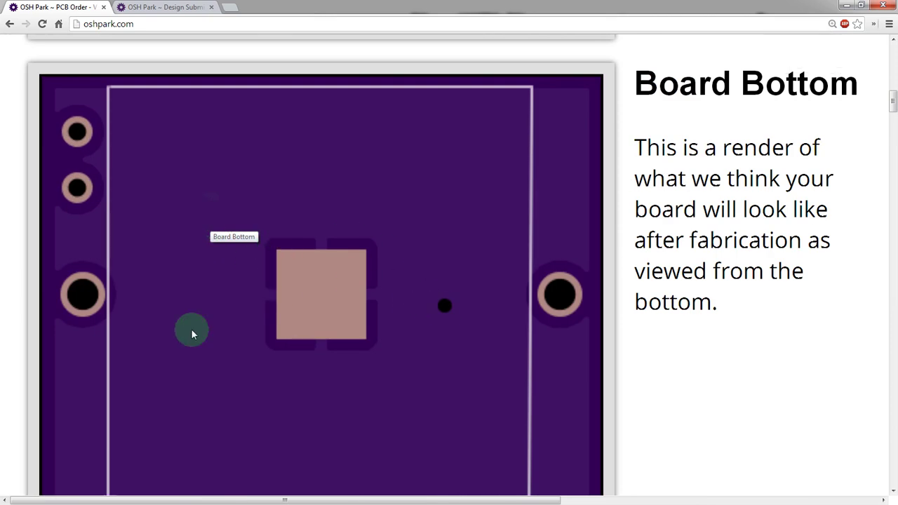
Step: Scroll through each rendered layer, from bottom copper to GTB.drl drill holes, down to the Approve buttons
scroll(241, 355, "down", 3, "ctrl")
scroll(236, 350, "down", 3)
scroll(213, 315, "up", 3)
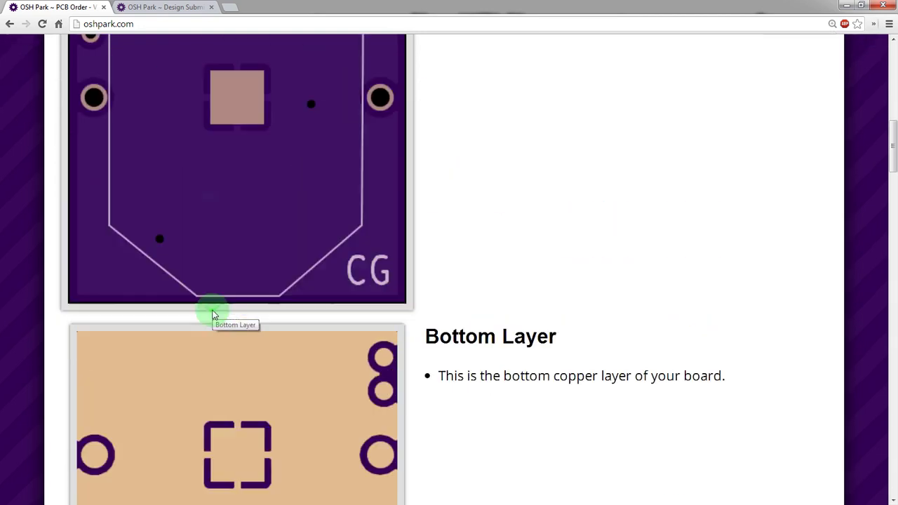
scroll(211, 317, "up", 1)
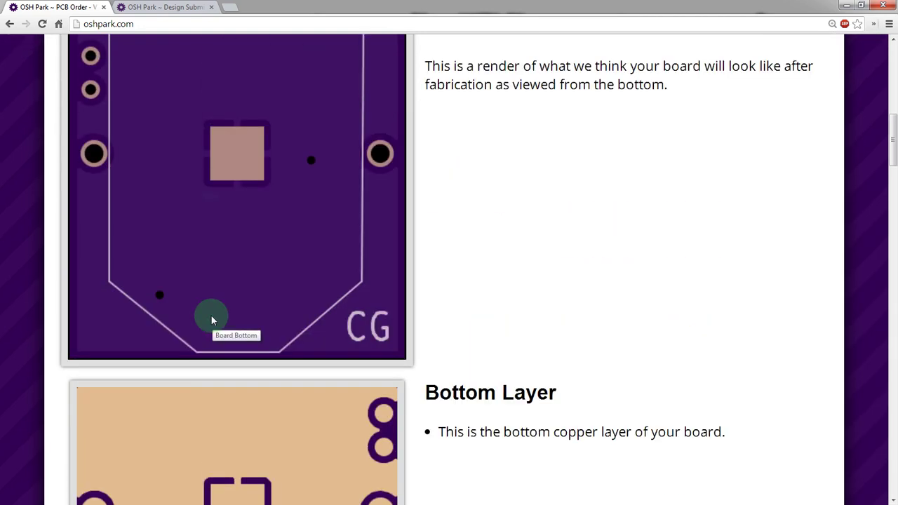
scroll(211, 316, "down", 4)
scroll(208, 313, "up", 3)
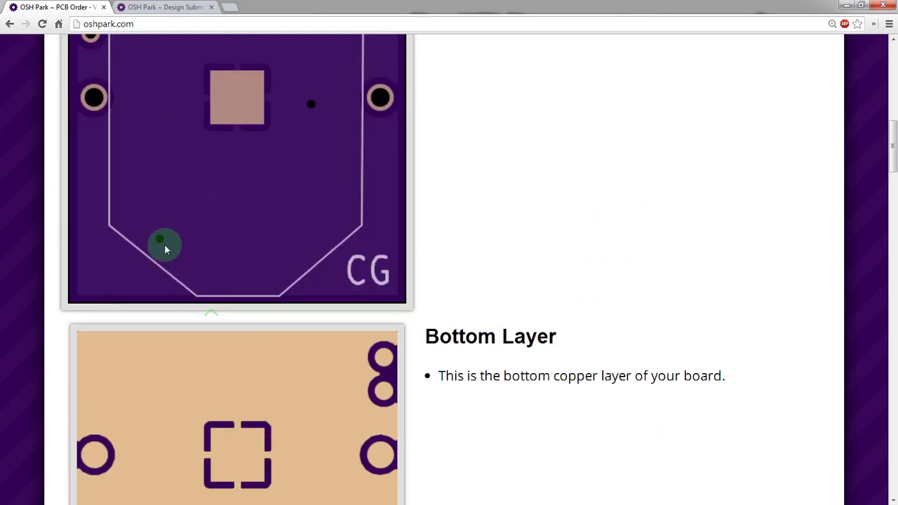
scroll(211, 312, "down", 5)
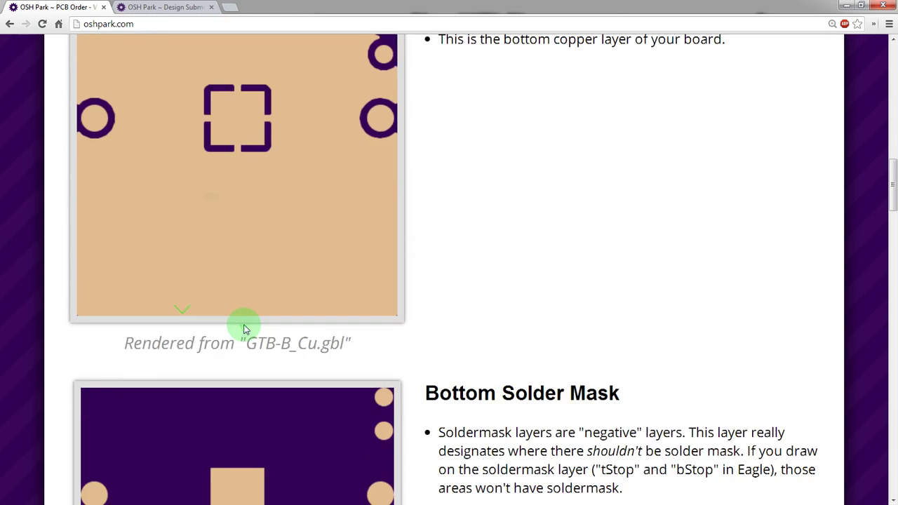
scroll(244, 329, "down", 2)
scroll(244, 330, "down", 2)
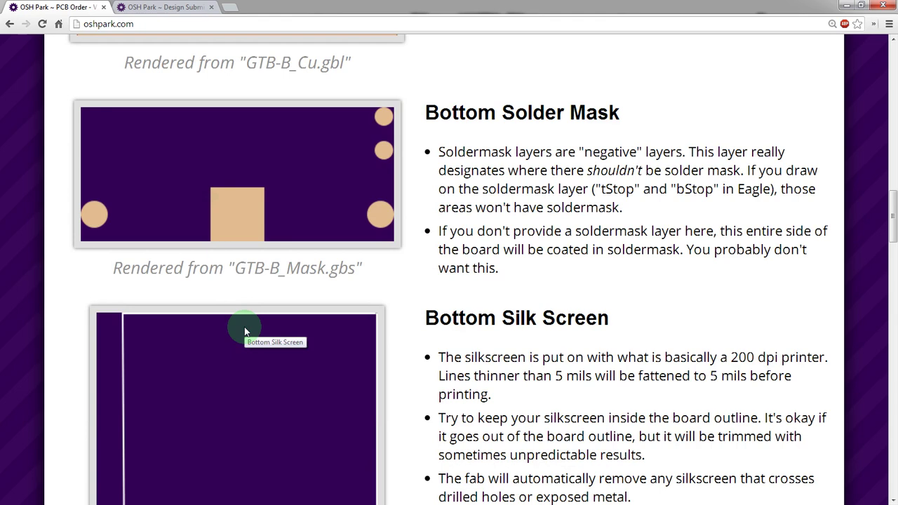
scroll(244, 331, "down", 4)
scroll(249, 328, "down", 8)
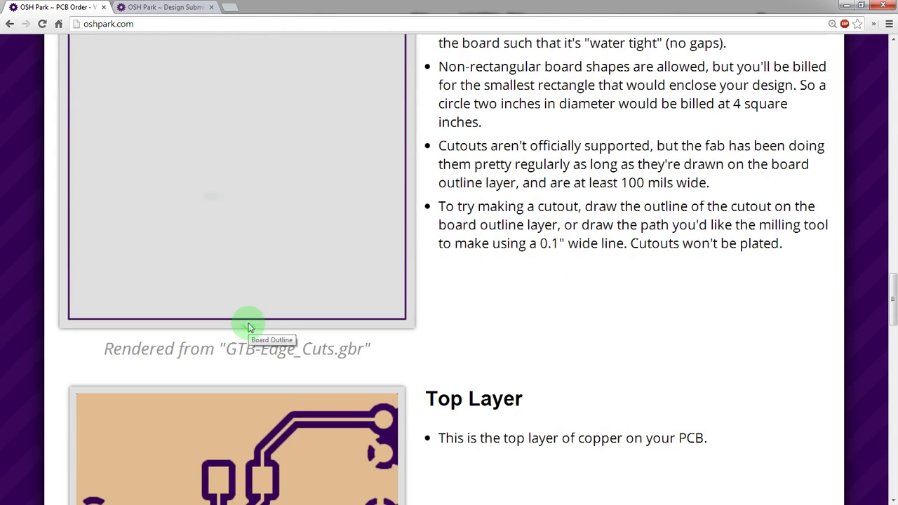
scroll(249, 329, "down", 9)
scroll(249, 327, "down", 9)
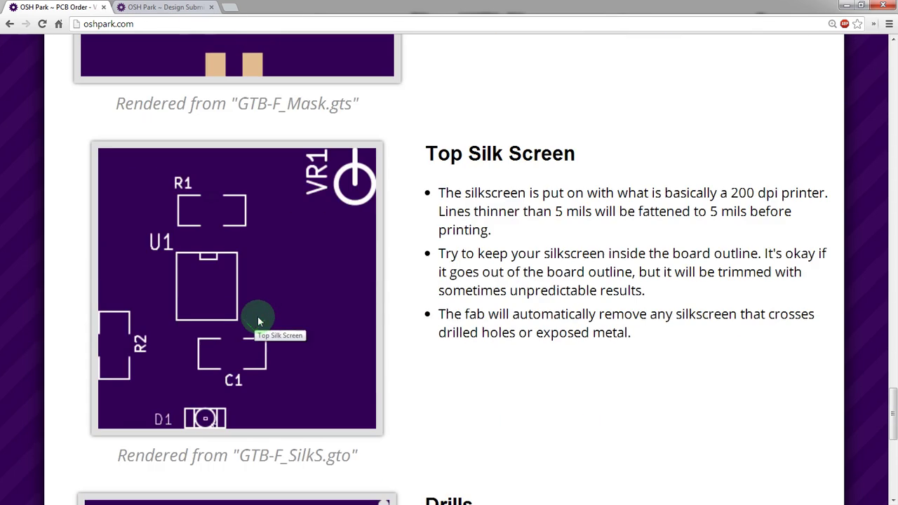
scroll(259, 320, "down", 4)
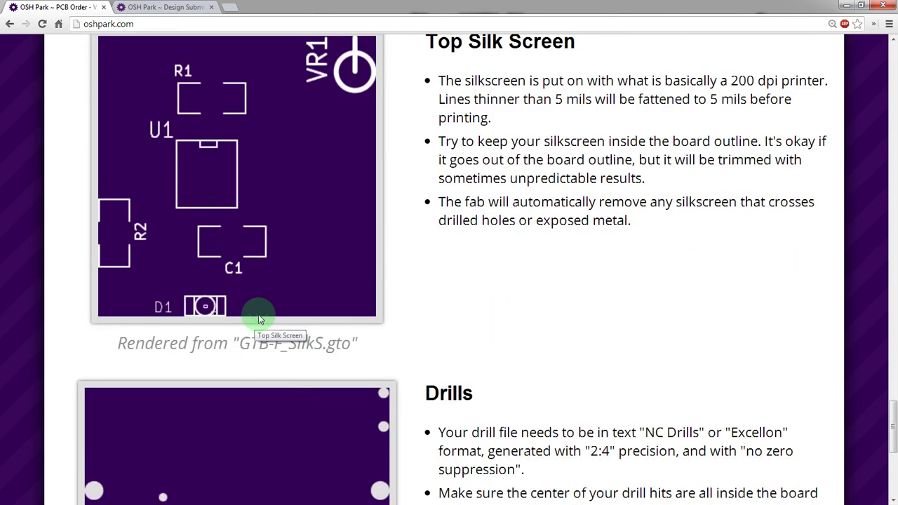
scroll(259, 317, "down", 5)
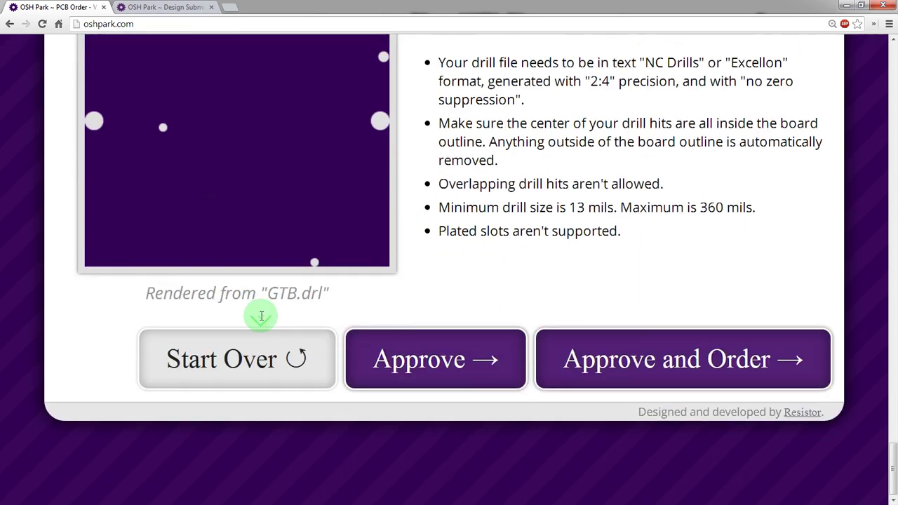